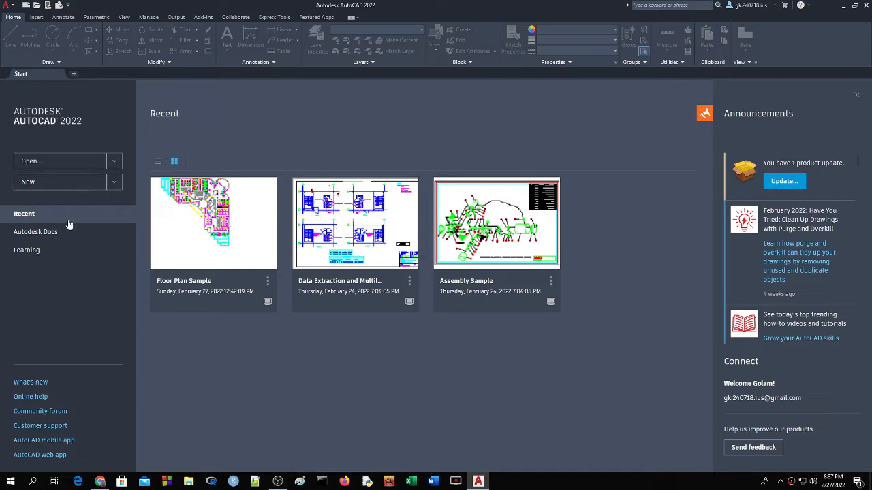
# Step: Create a new blank drawing and review the Quick Access Toolbar customization options
pyautogui.click(68, 182)
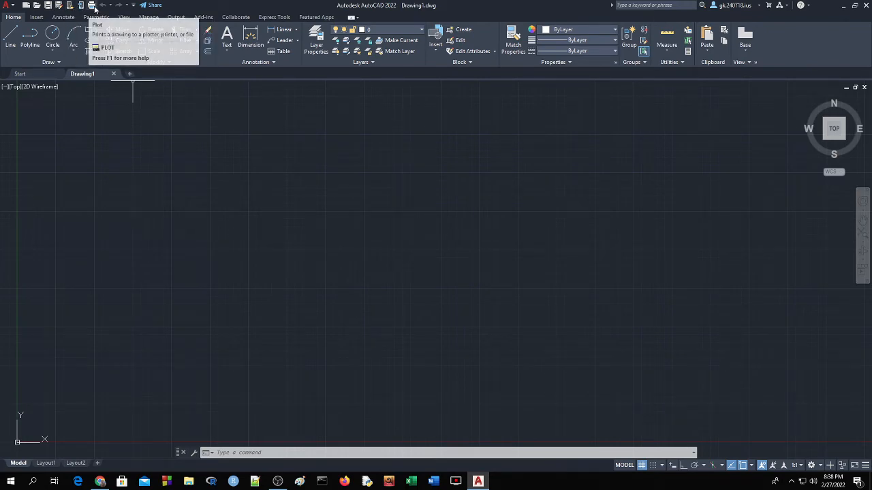
pyautogui.click(133, 6)
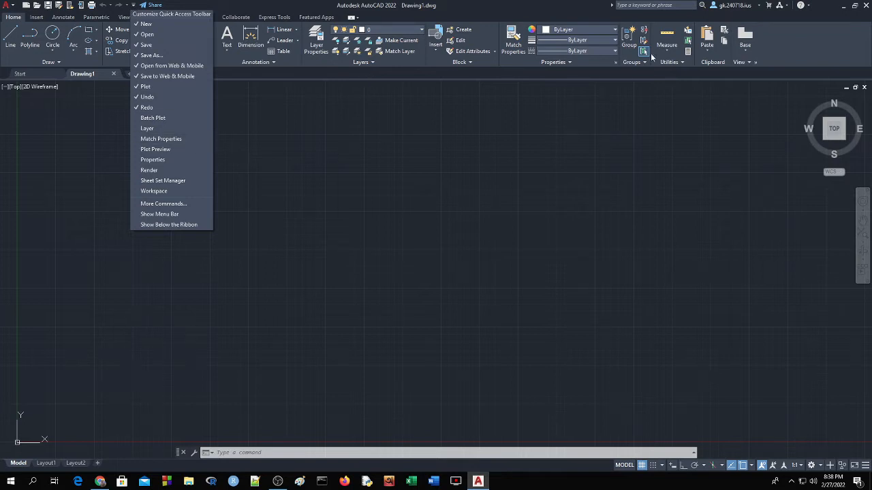
pyautogui.click(260, 8)
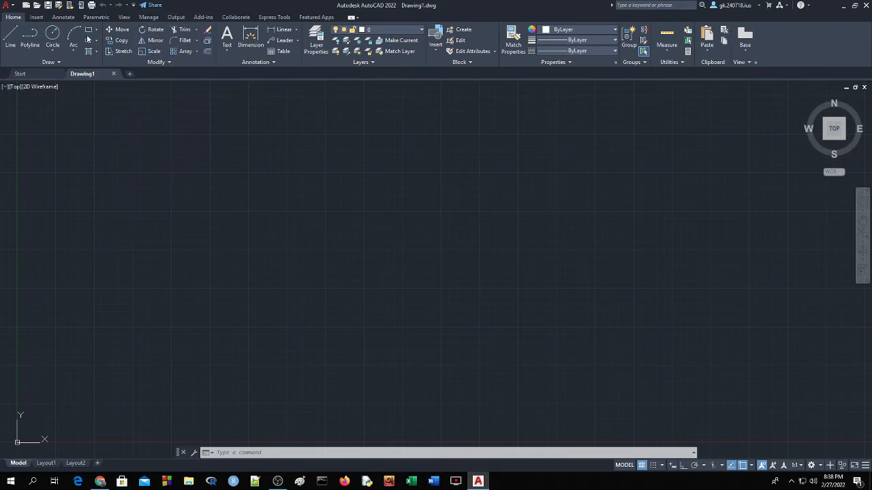
# Step: Examine the Insert, Annotate, Parametric, View, Manage and Output tool sets, returning to the Home tools at the end
pyautogui.click(34, 17)
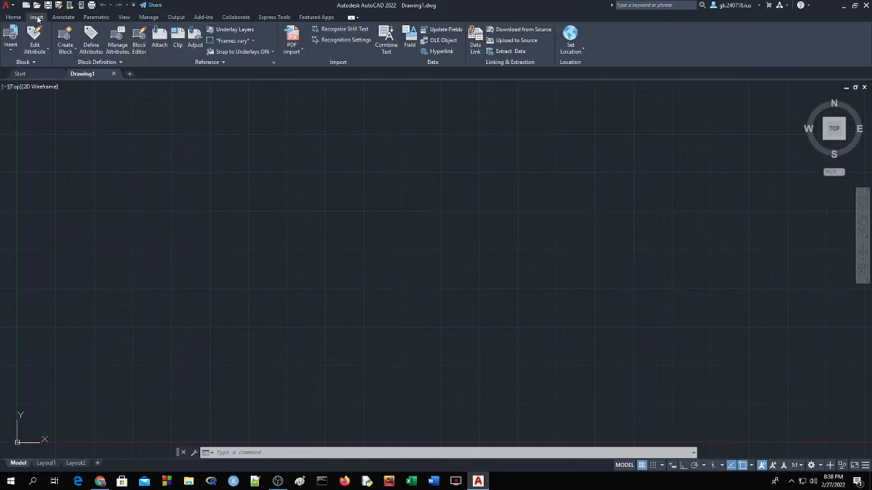
pyautogui.click(64, 17)
pyautogui.click(97, 18)
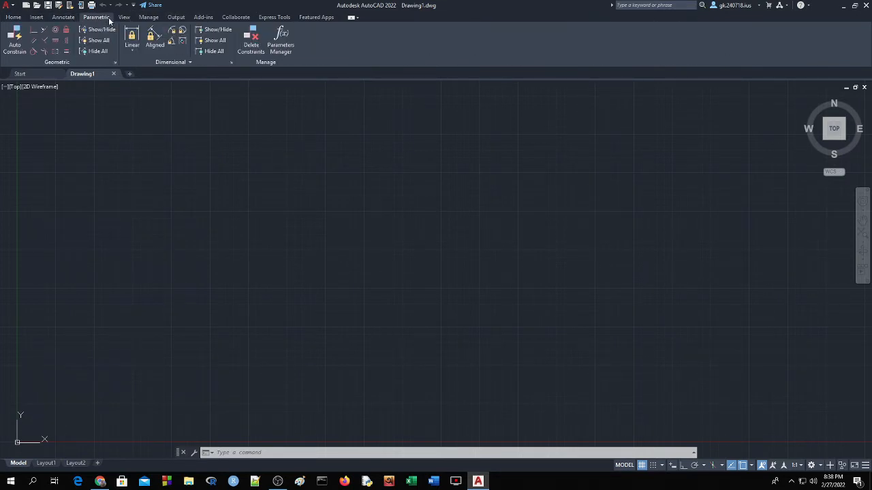
pyautogui.click(124, 18)
pyautogui.click(154, 19)
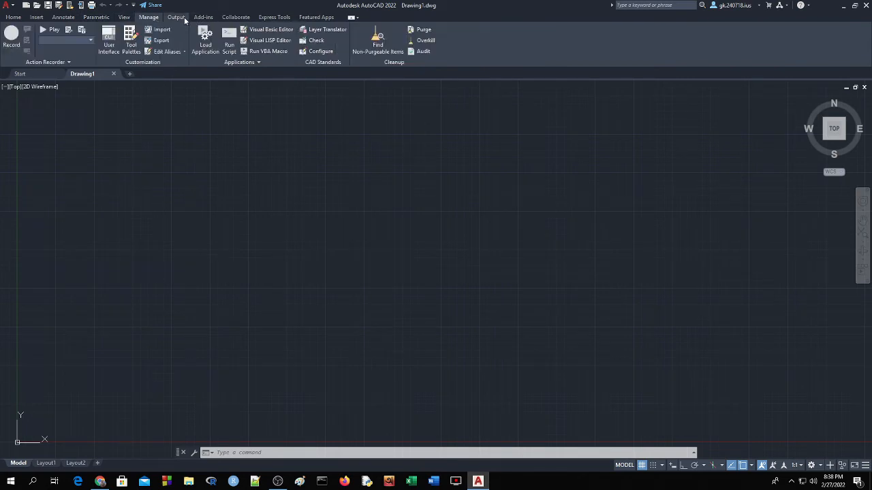
pyautogui.click(176, 17)
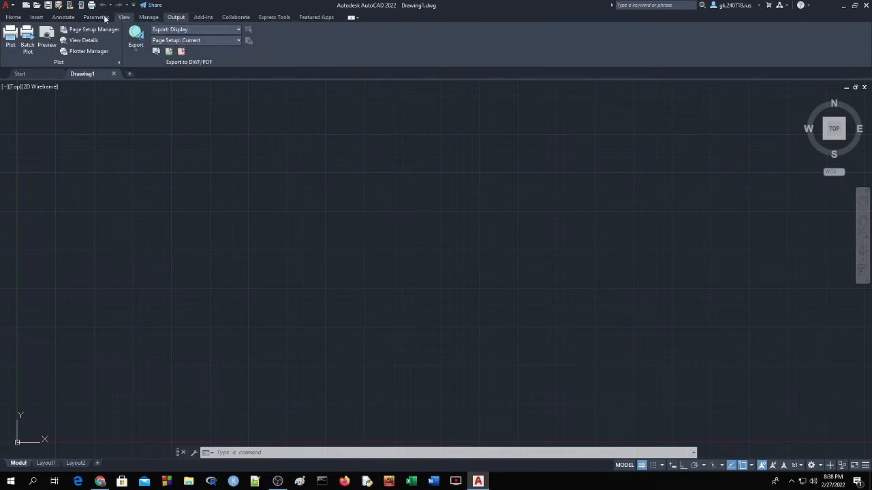
pyautogui.click(15, 18)
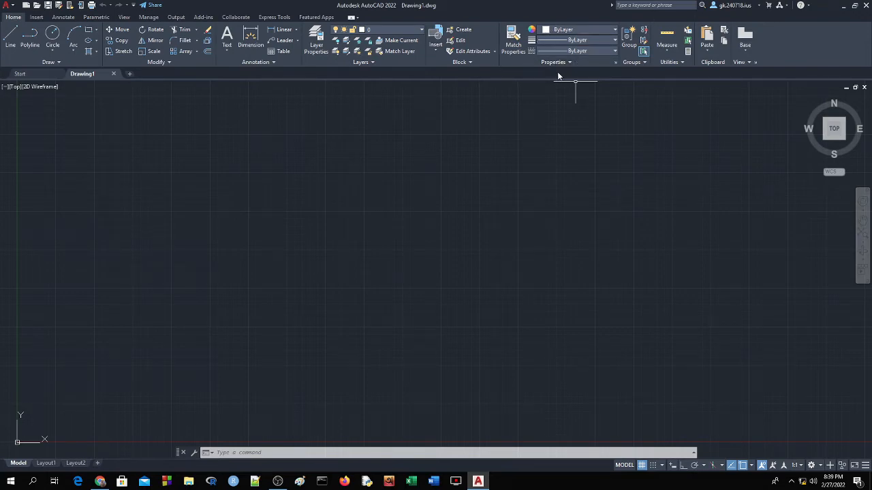
pyautogui.click(37, 17)
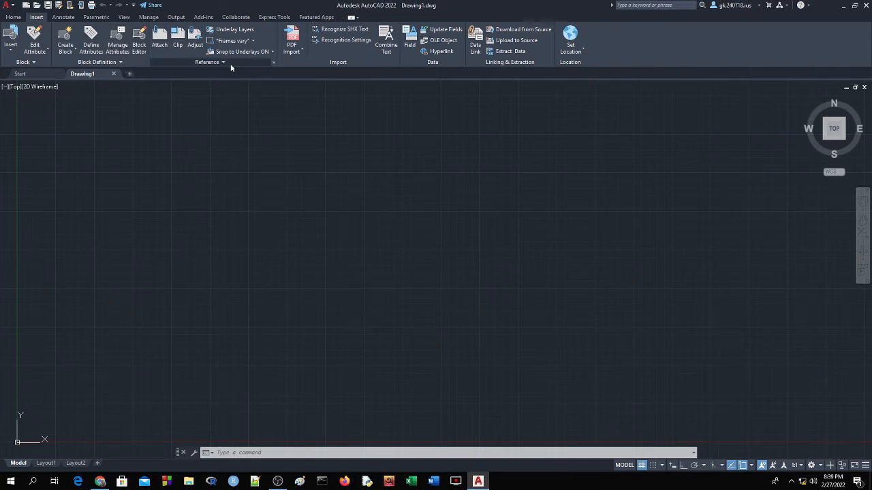
pyautogui.click(70, 19)
pyautogui.click(123, 17)
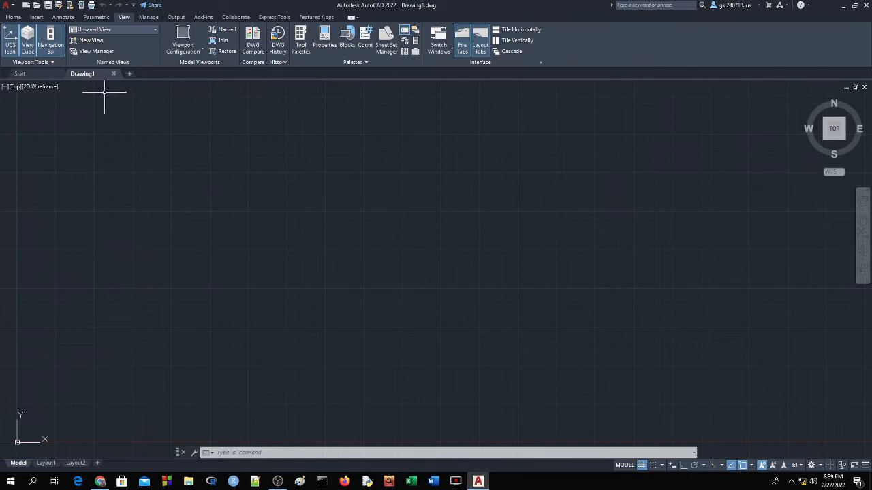
pyautogui.click(15, 20)
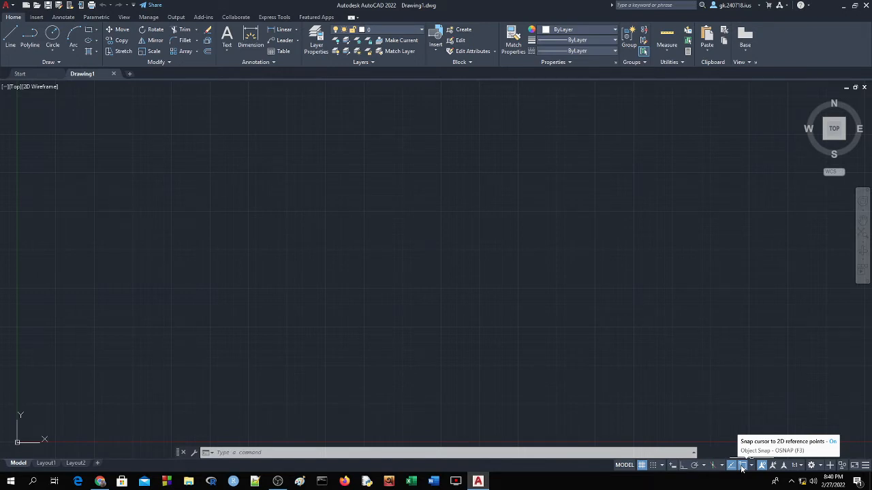
# Step: Start a line near the middle of the drawing area, with Ortho mode and dynamic input turned on
pyautogui.click(9, 48)
pyautogui.click(284, 246)
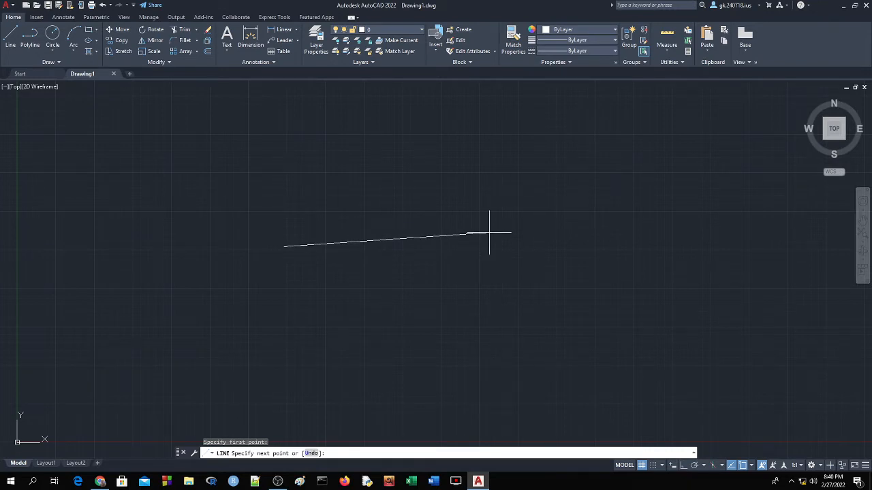
pyautogui.click(683, 466)
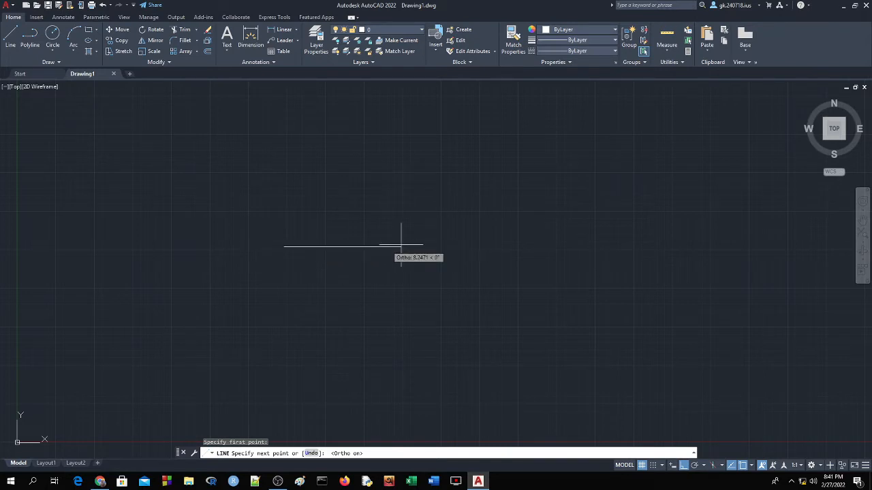
pyautogui.click(684, 465)
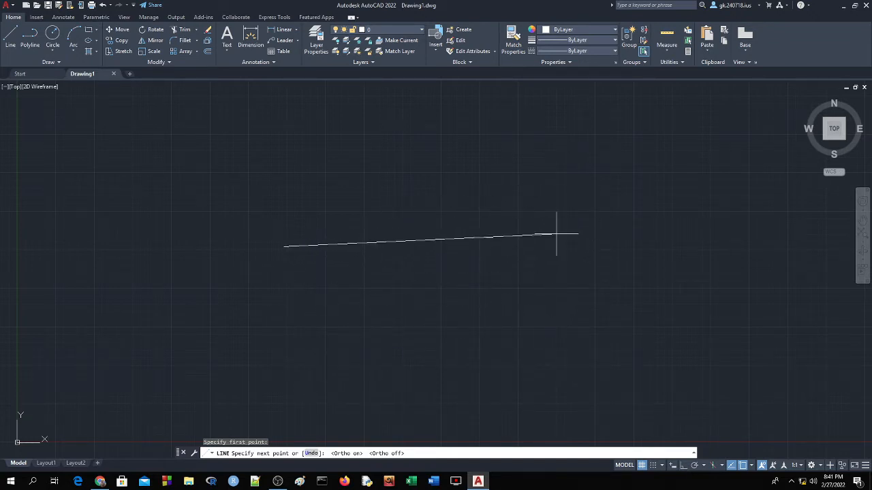
pyautogui.click(682, 466)
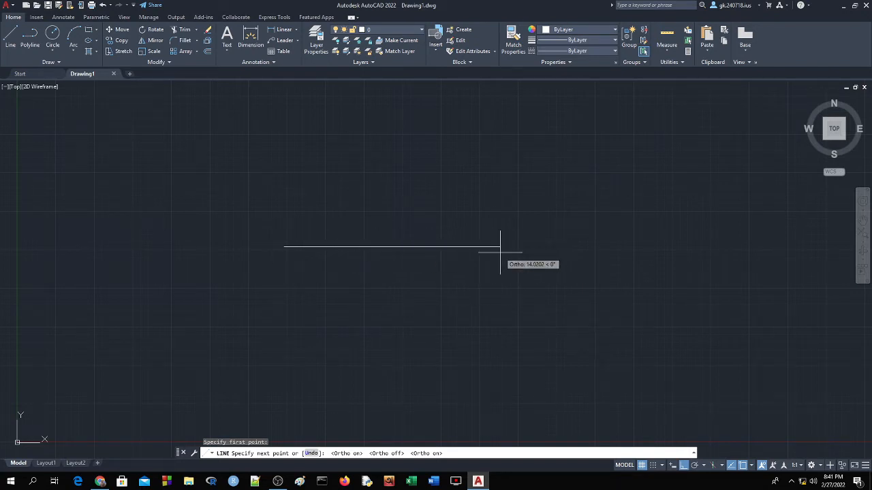
pyautogui.click(672, 467)
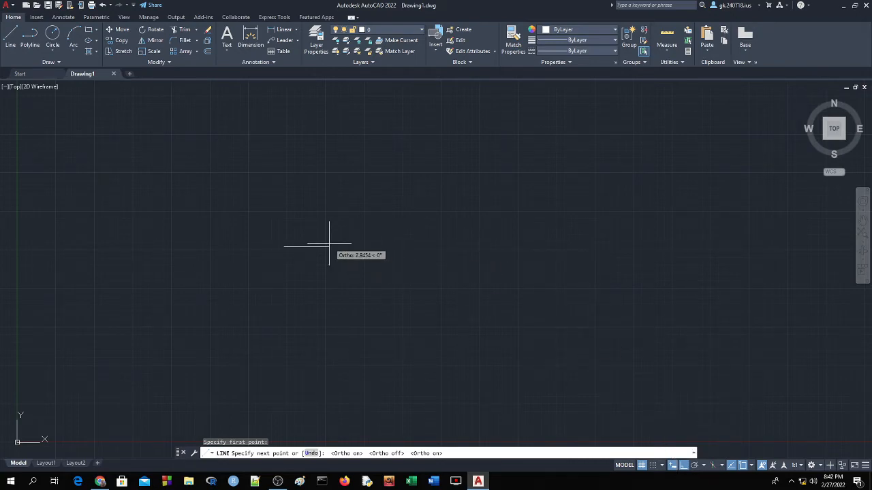
# Step: Draw a horizontal segment to the right, one back along it, and a 10-unit segment to the right, and end the line
pyautogui.click(509, 297)
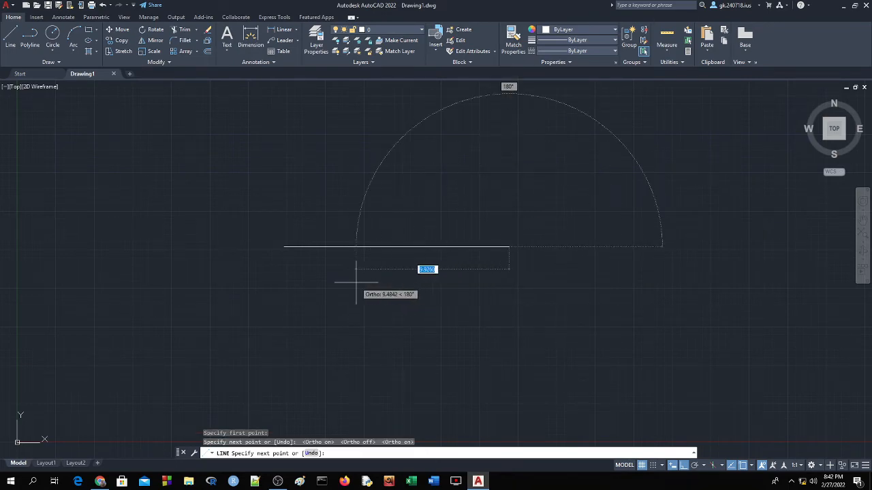
pyautogui.click(284, 274)
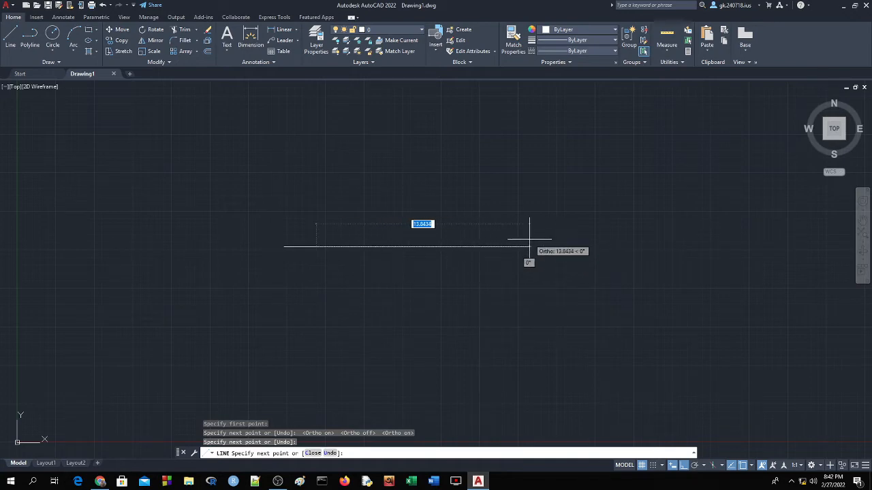
pyautogui.write('10')
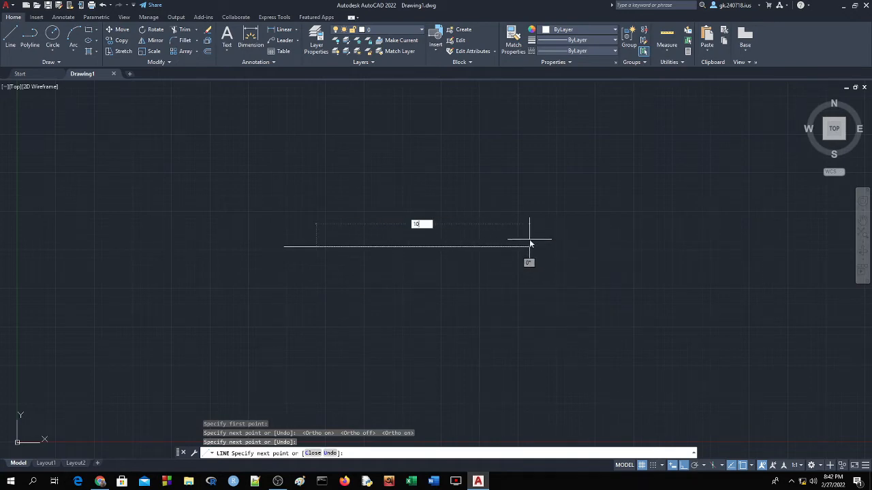
pyautogui.press('Return')
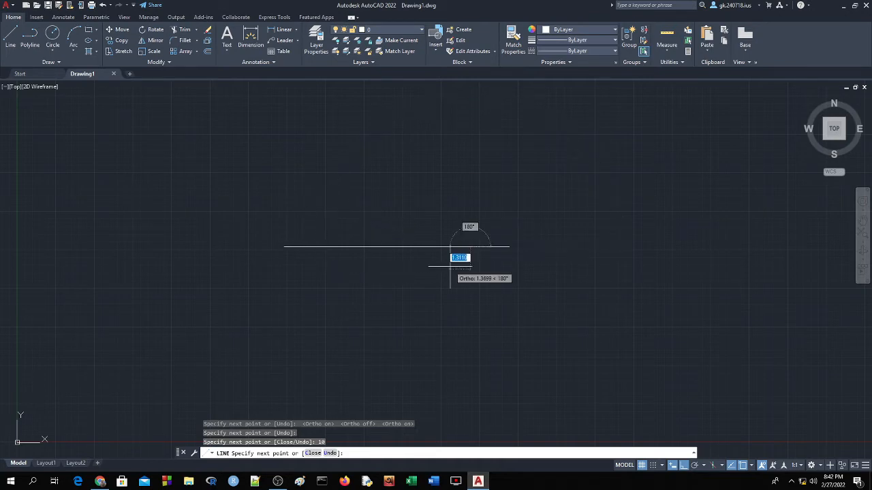
pyautogui.press('Return')
pyautogui.moveTo(269, 150); pyautogui.dragTo(424, 146)
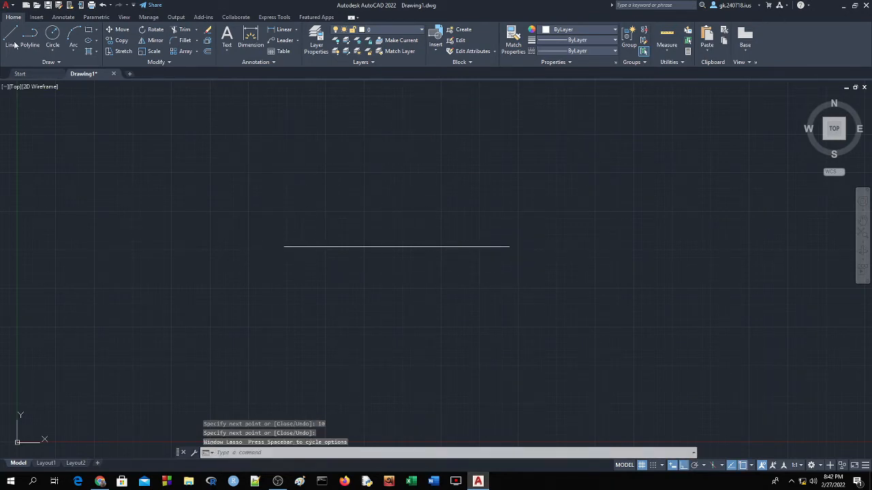
# Step: Draw a circle above the left part of the horizontal line, with dynamic input turned on
pyautogui.click(53, 35)
pyautogui.click(337, 135)
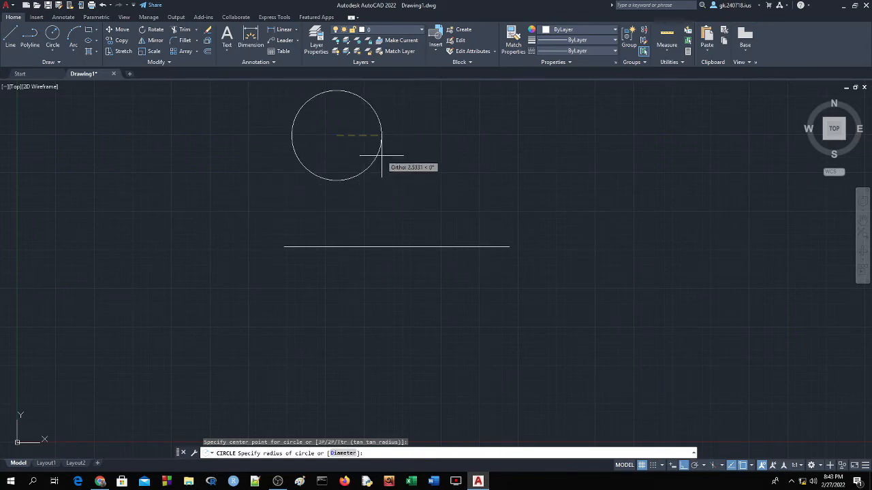
pyautogui.click(675, 467)
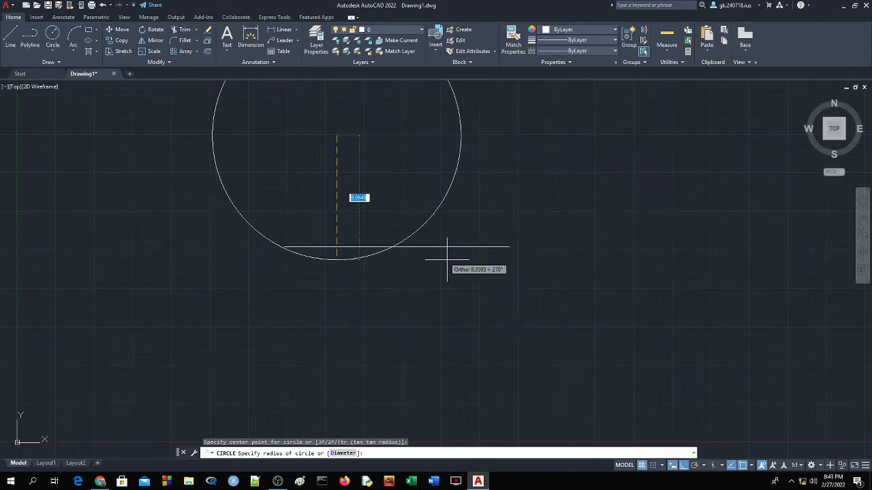
pyautogui.click(371, 145)
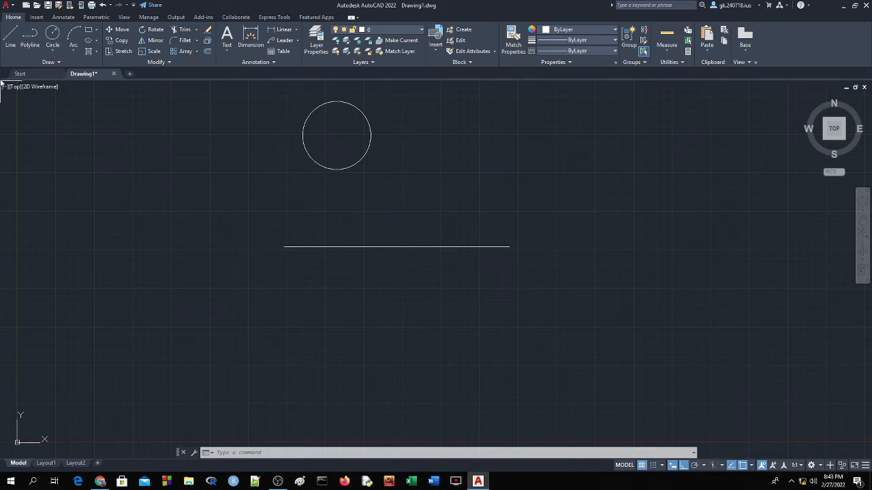
# Step: Start a new line and test point snapping on the horizontal line with object snap off and on again
pyautogui.click(10, 37)
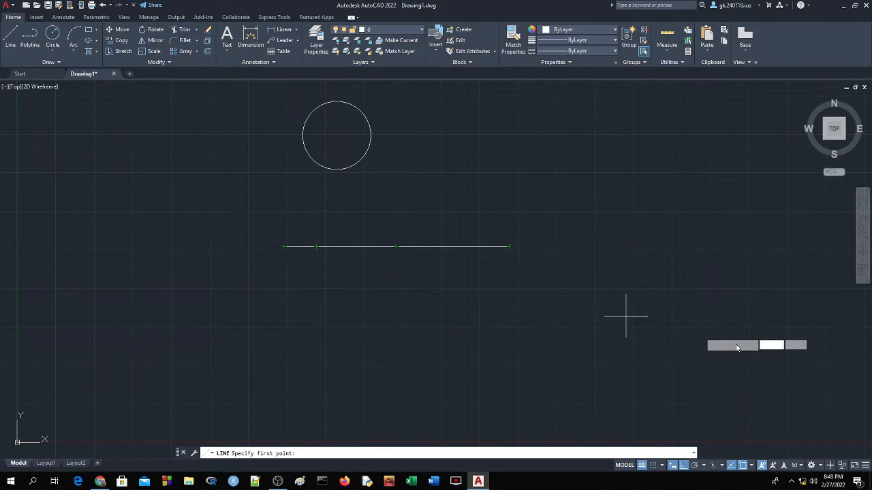
pyautogui.click(743, 468)
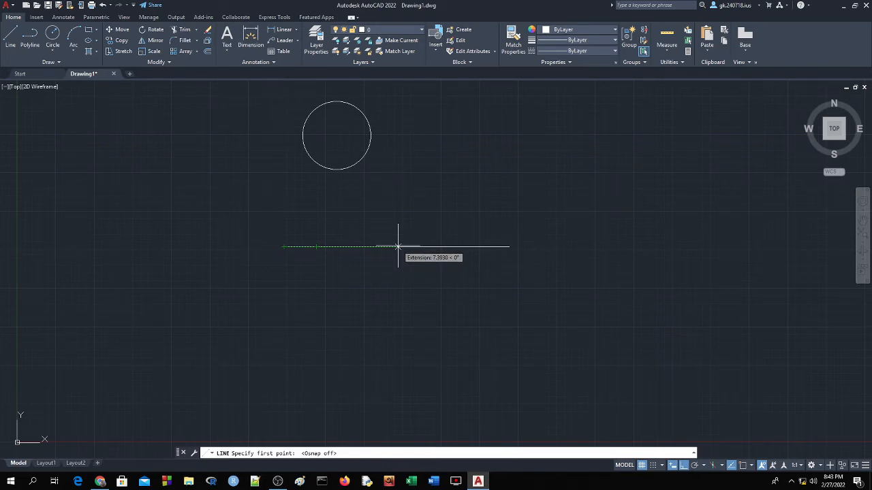
pyautogui.click(743, 466)
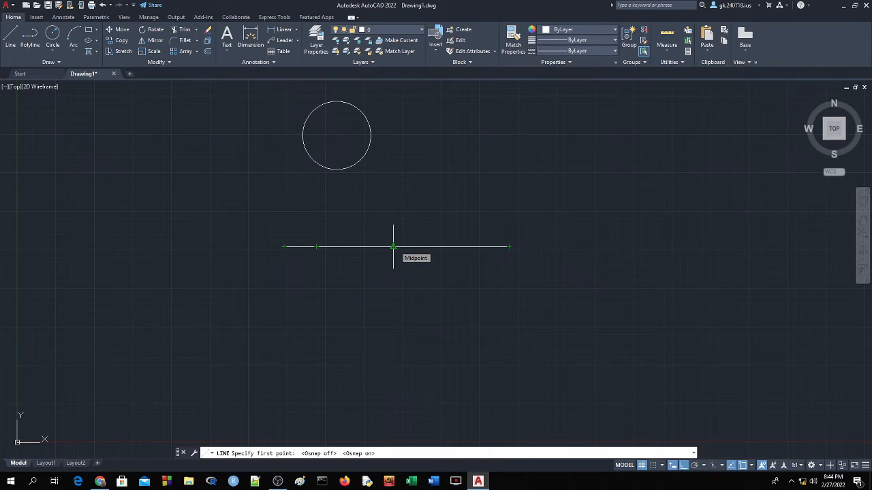
# Step: Review which object snap modes are enabled, checking the snap points on the horizontal line
pyautogui.click(752, 466)
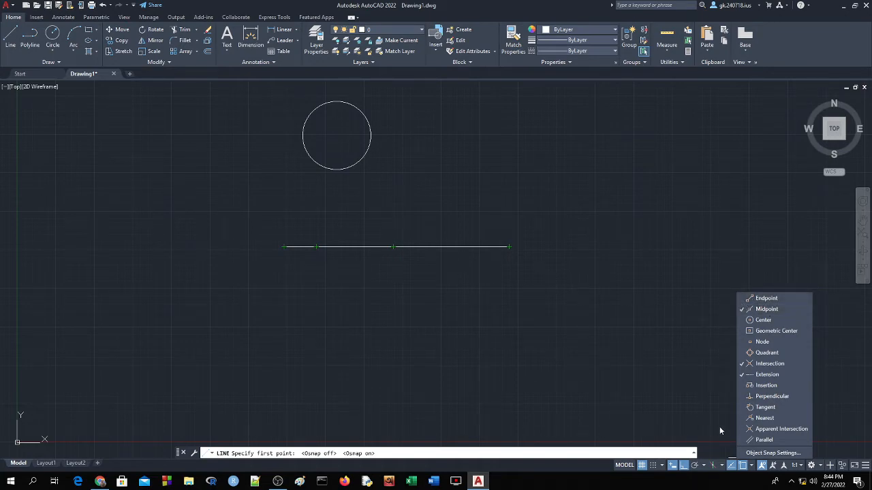
pyautogui.click(666, 399)
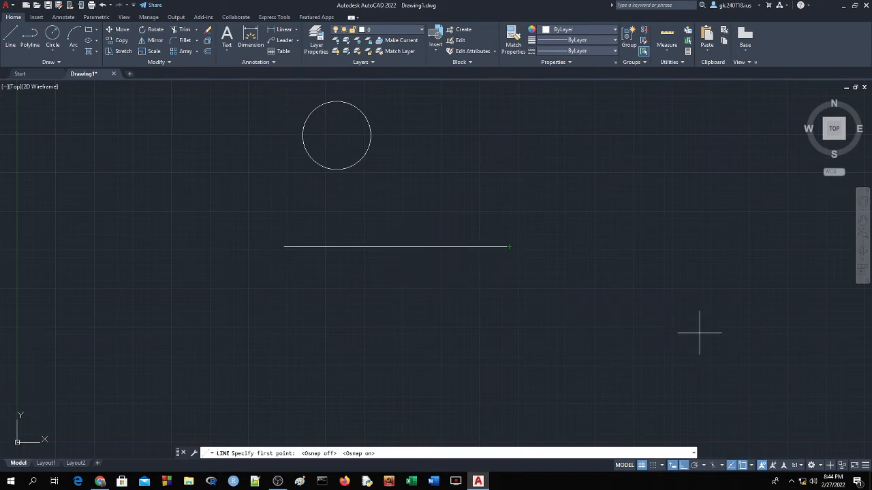
pyautogui.click(751, 467)
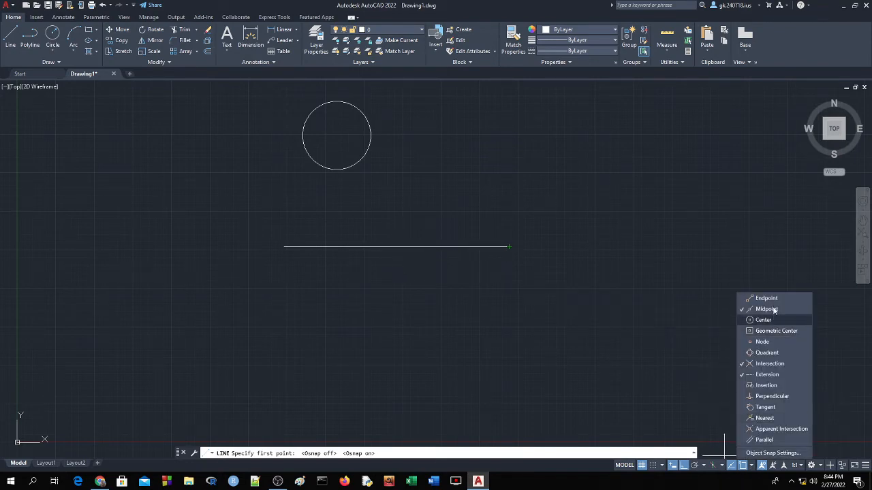
pyautogui.click(673, 342)
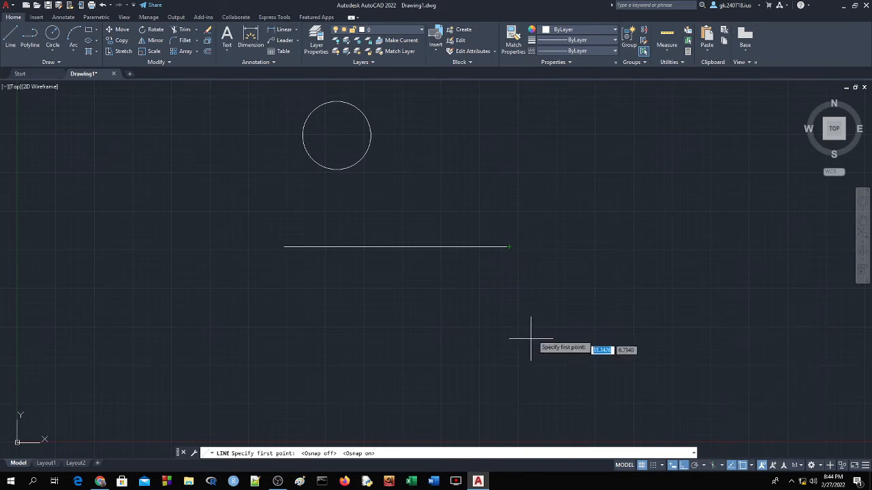
# Step: Enable the Endpoint and Midpoint object snap modes alongside Intersection and Extension
pyautogui.click(743, 468)
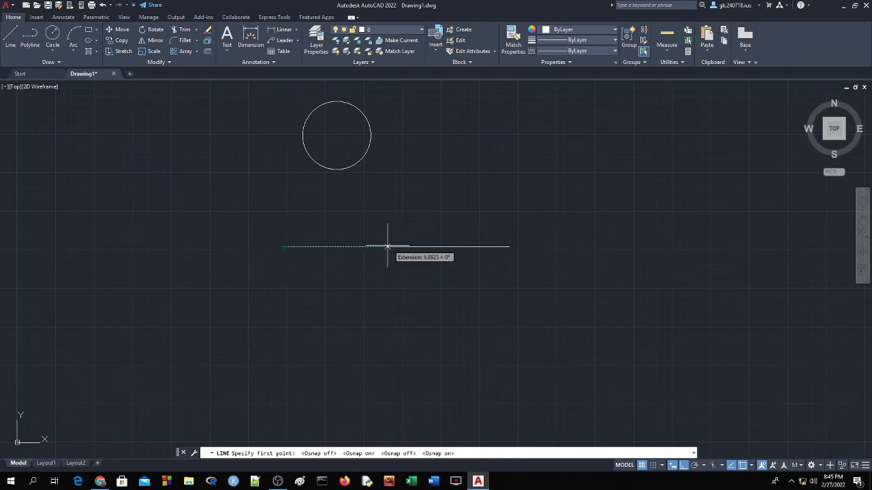
pyautogui.click(752, 466)
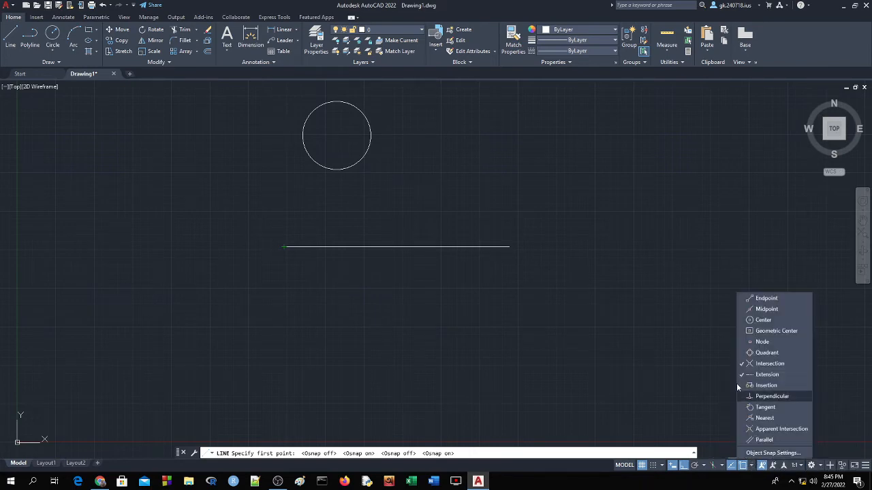
pyautogui.click(765, 298)
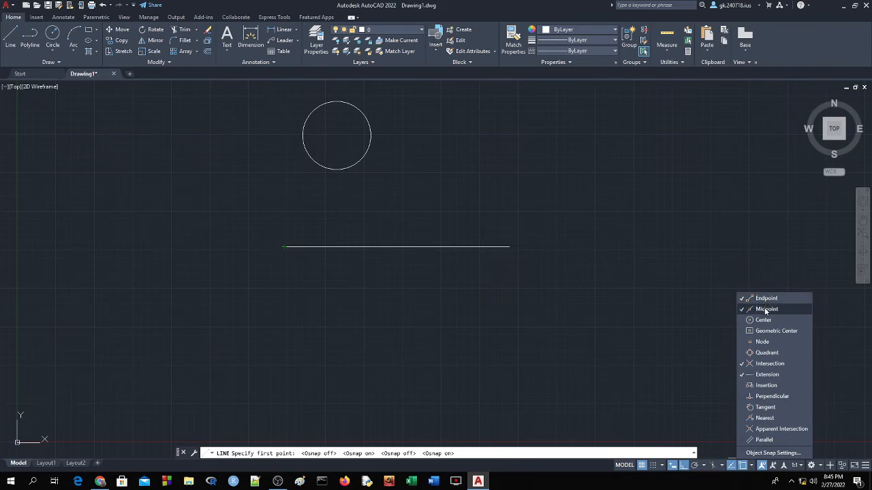
pyautogui.click(543, 300)
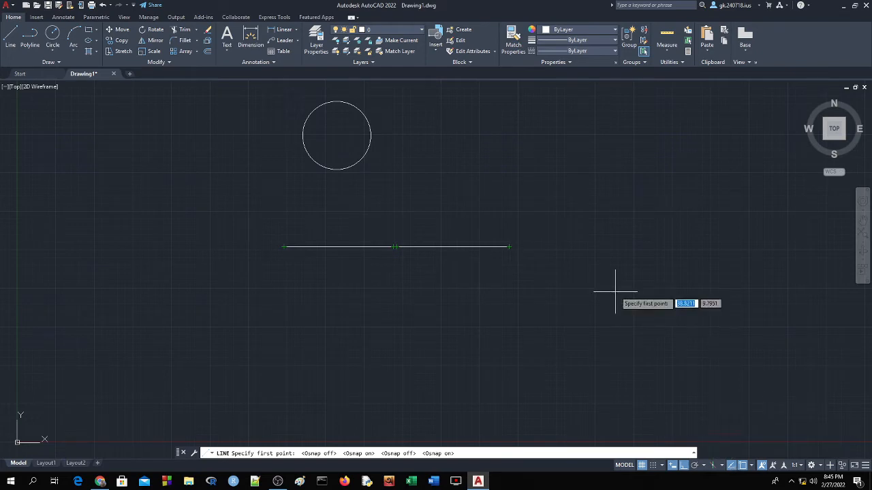
# Step: Restart the Line command and draw a short vertical line from near the circle's centre to just below the circle
pyautogui.click(509, 247)
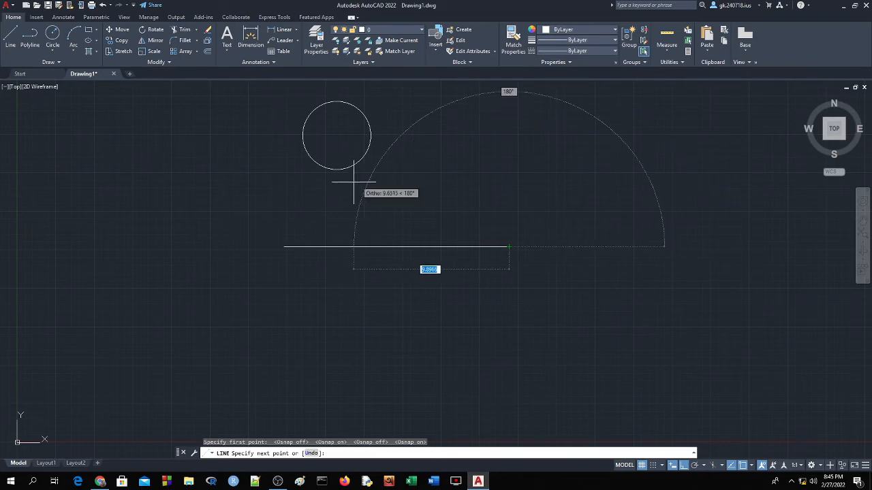
pyautogui.click(18, 41)
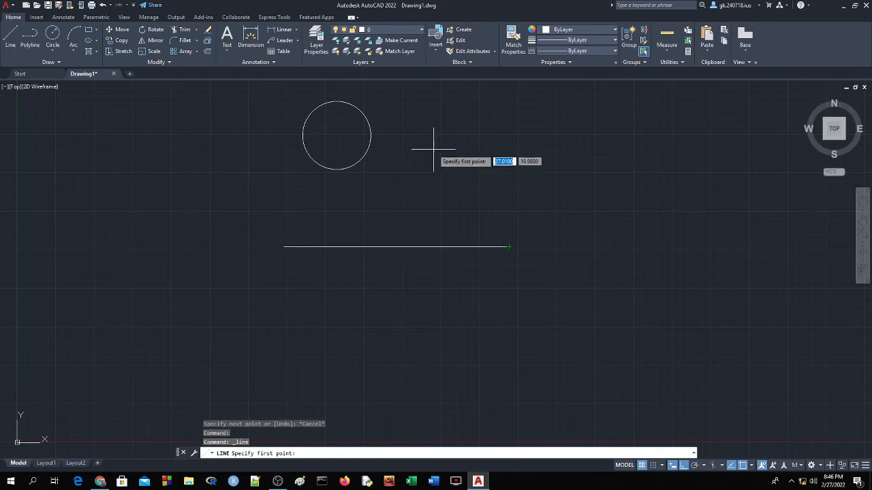
pyautogui.click(335, 139)
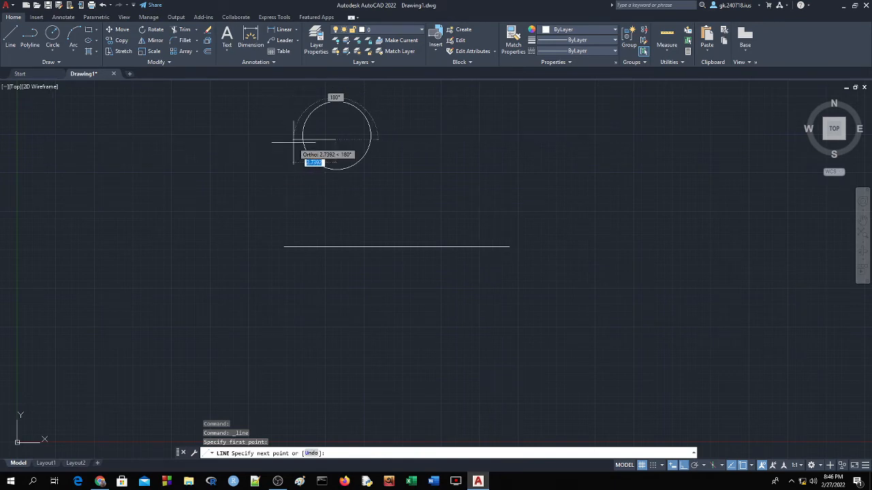
pyautogui.click(335, 180)
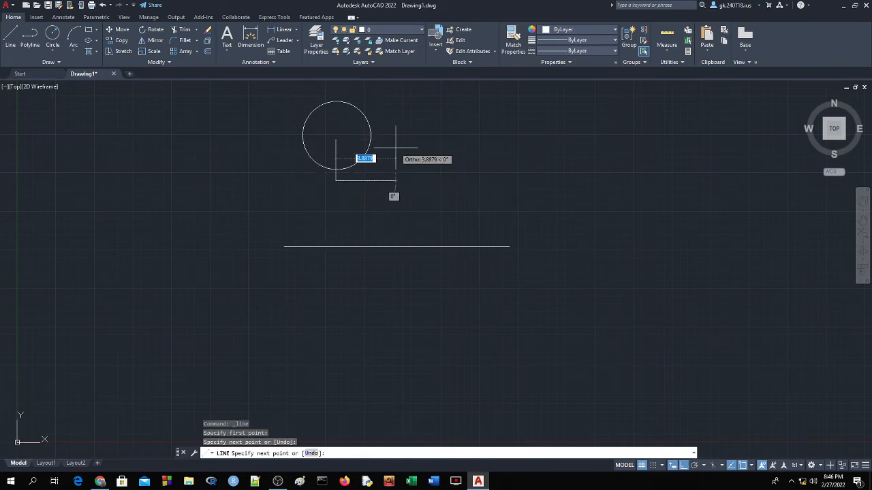
pyautogui.press('Return')
# Step: Draw a longer vertical line through the circle, from above it to below it, aligned with the short line using Extension snap
pyautogui.click(9, 42)
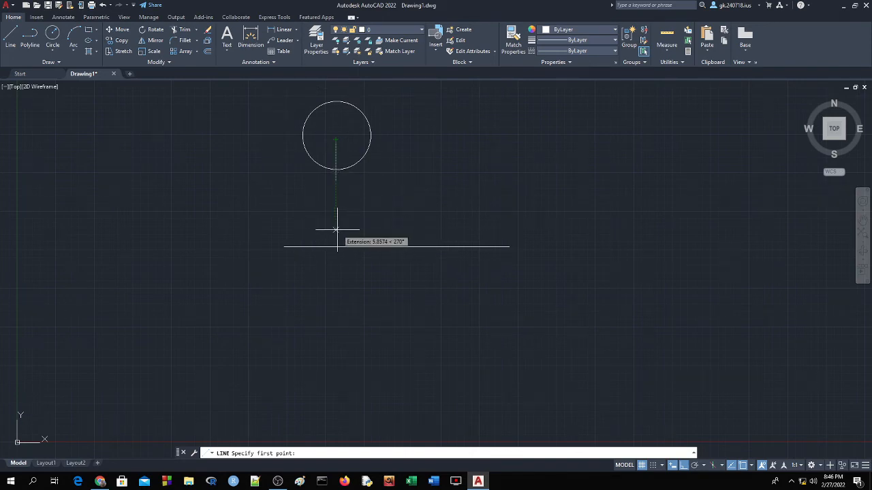
pyautogui.click(335, 82)
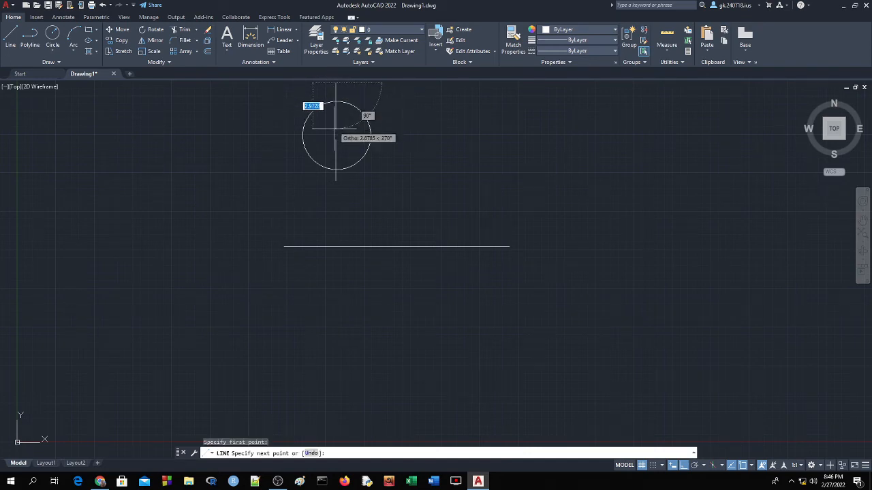
pyautogui.click(335, 205)
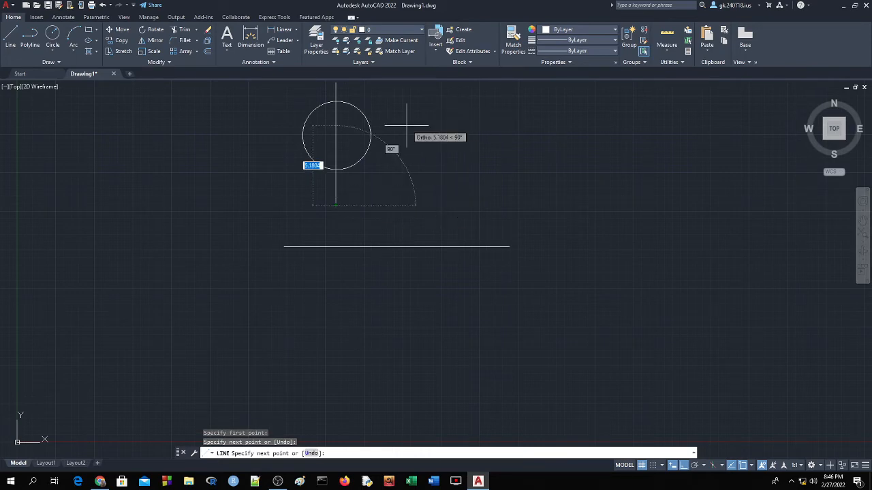
pyautogui.press('Return')
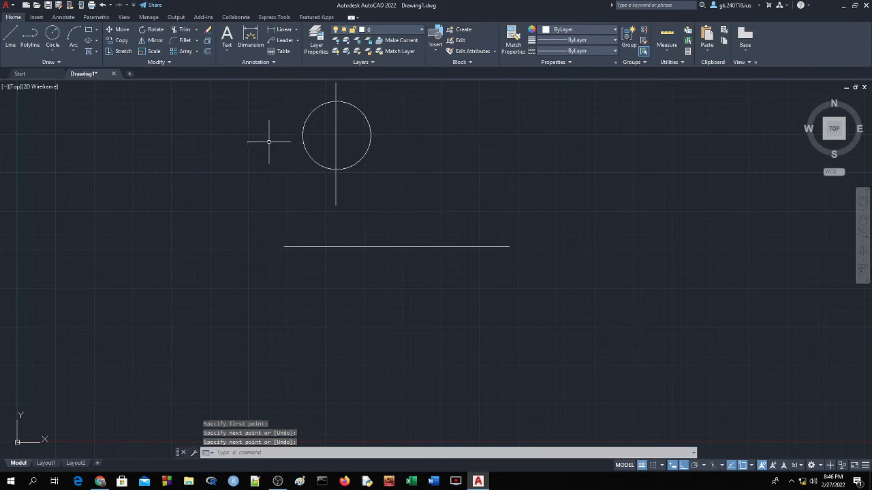
# Step: Draw a horizontal line across the circle near its centre, extending beyond both sides and crossing the vertical line
pyautogui.click(11, 37)
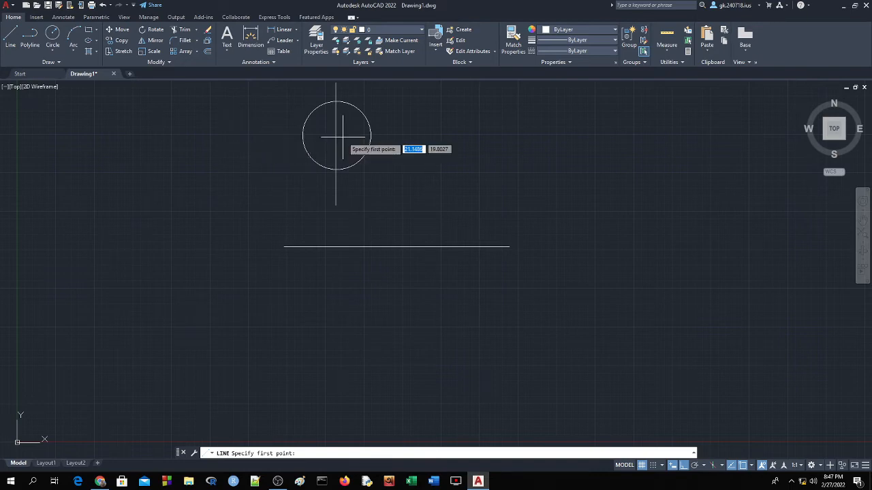
pyautogui.click(265, 140)
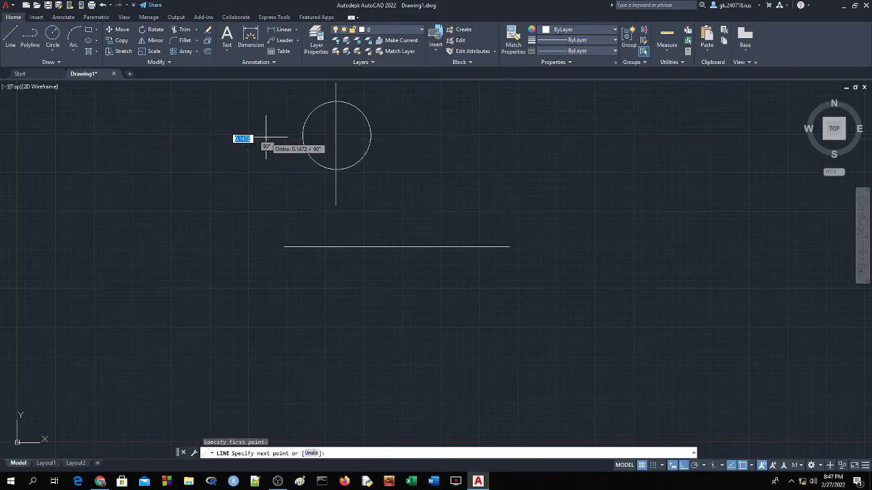
pyautogui.click(410, 140)
pyautogui.press('Return')
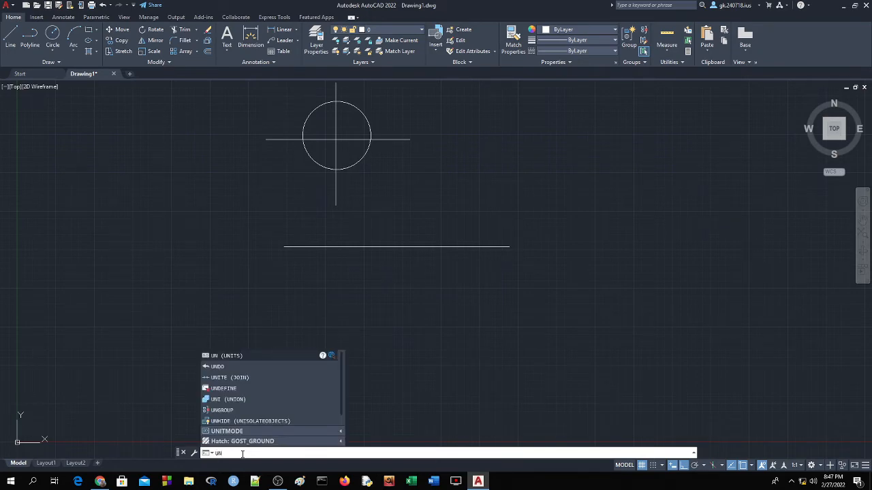
# Step: Open the Drawing Units settings with the UN command from the command line and from the cursor prompt, closing them unchanged each time
pyautogui.click(244, 357)
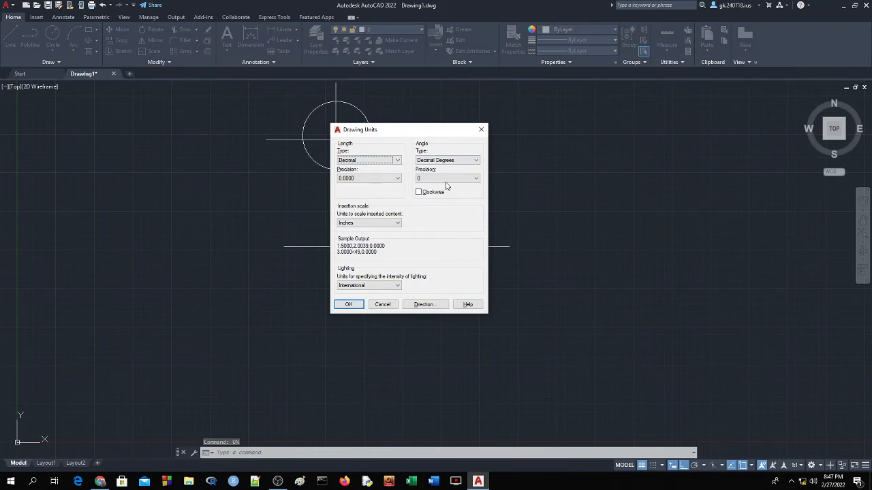
pyautogui.click(481, 129)
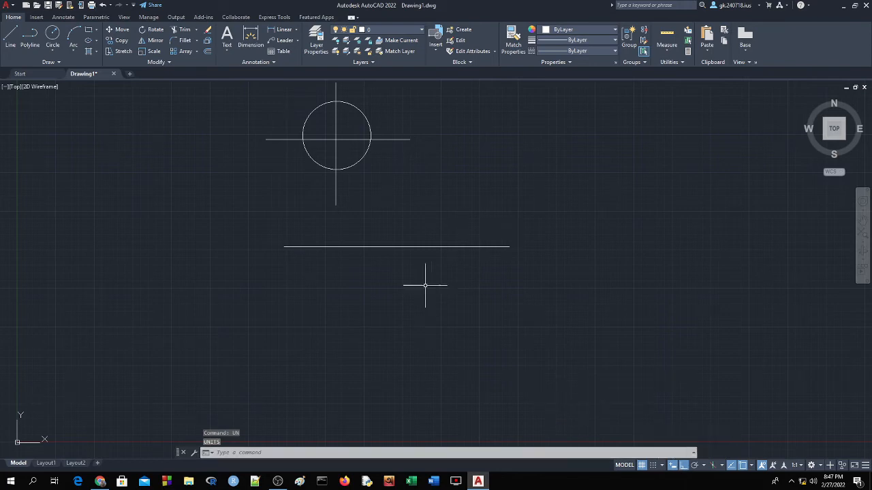
pyautogui.click(388, 265)
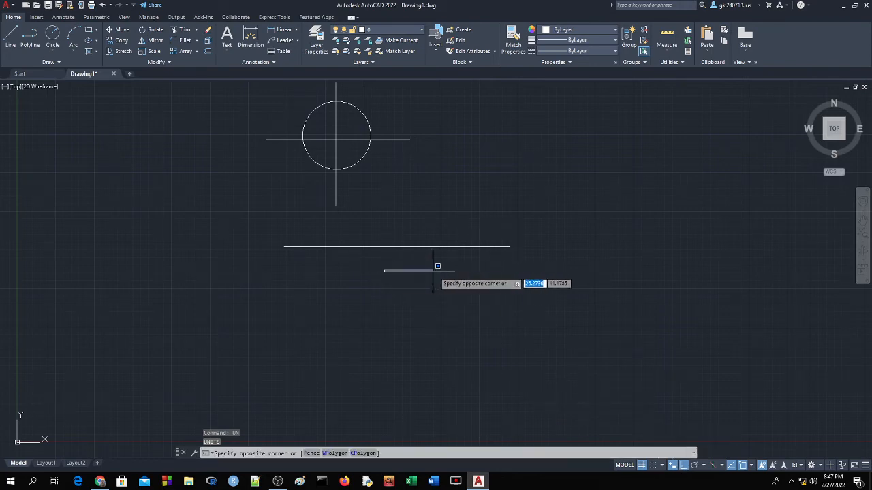
pyautogui.click(389, 269)
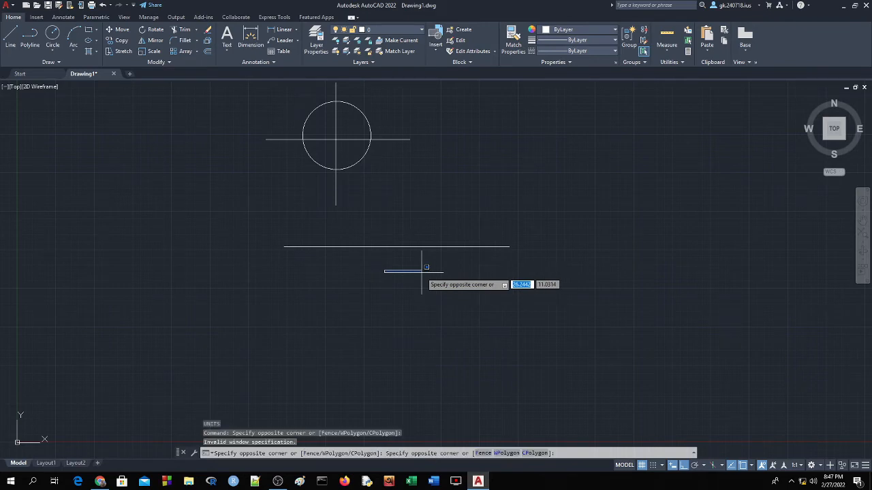
pyautogui.click(283, 240)
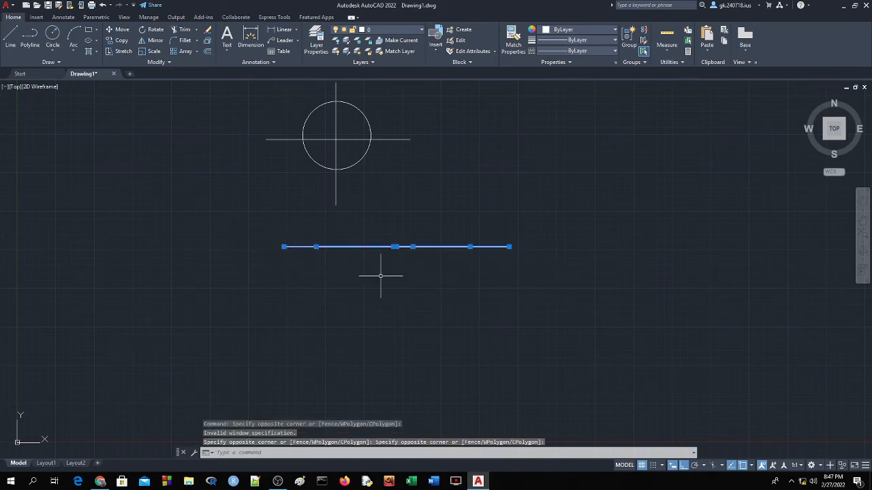
pyautogui.write('UN')
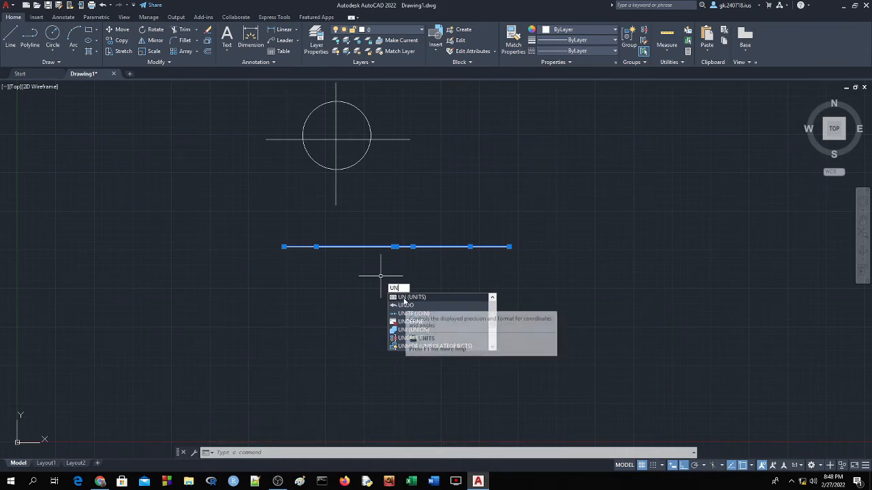
pyautogui.click(404, 297)
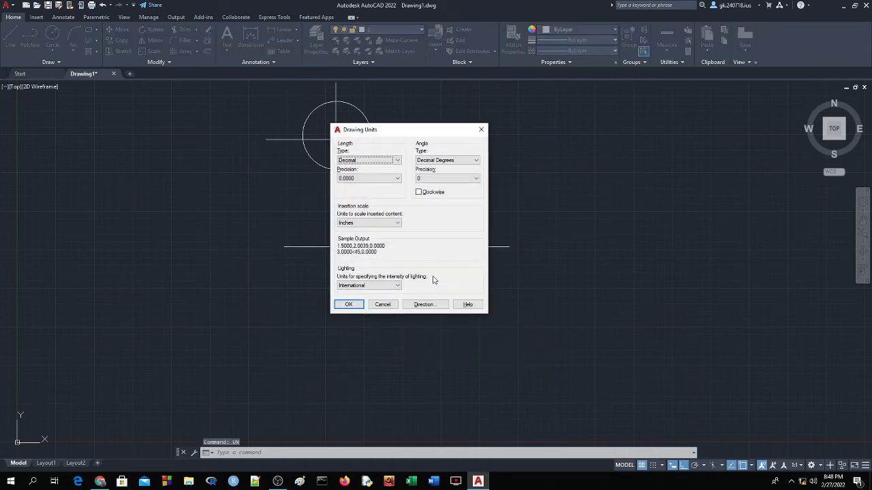
pyautogui.click(481, 130)
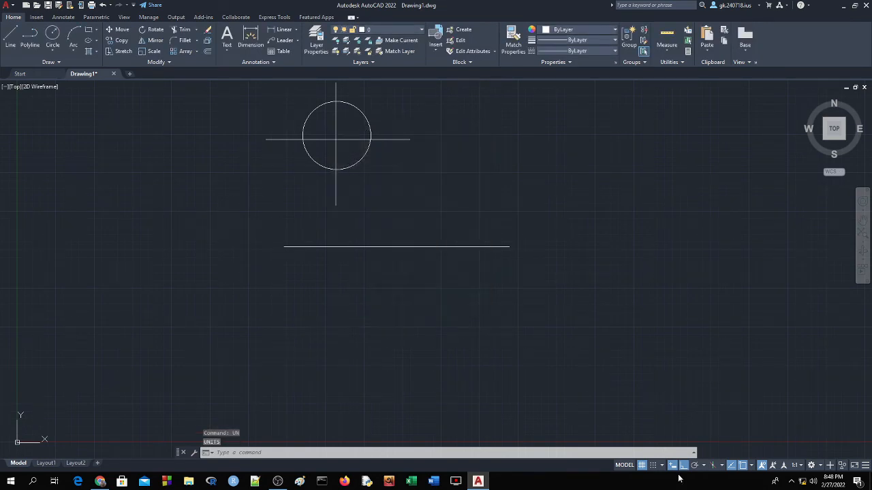
# Step: Compare where the UN command is entered with dynamic input off and back on, and cancel the entry
pyautogui.click(673, 467)
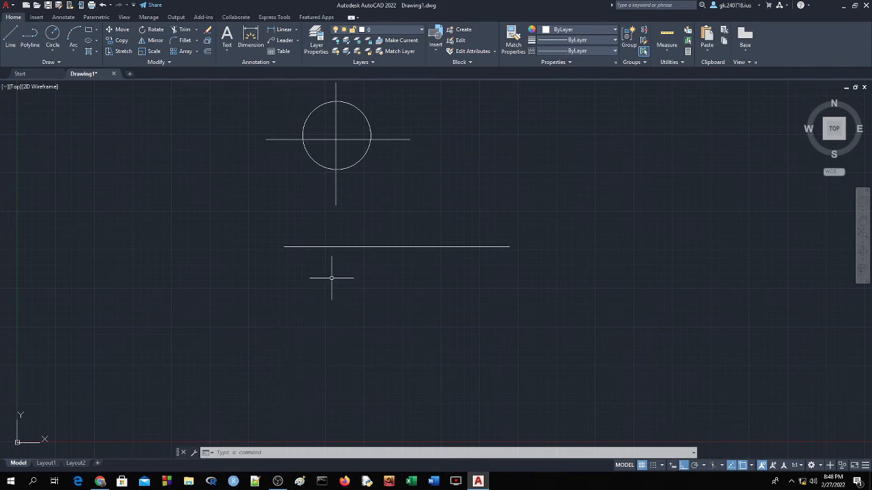
pyautogui.write('UN')
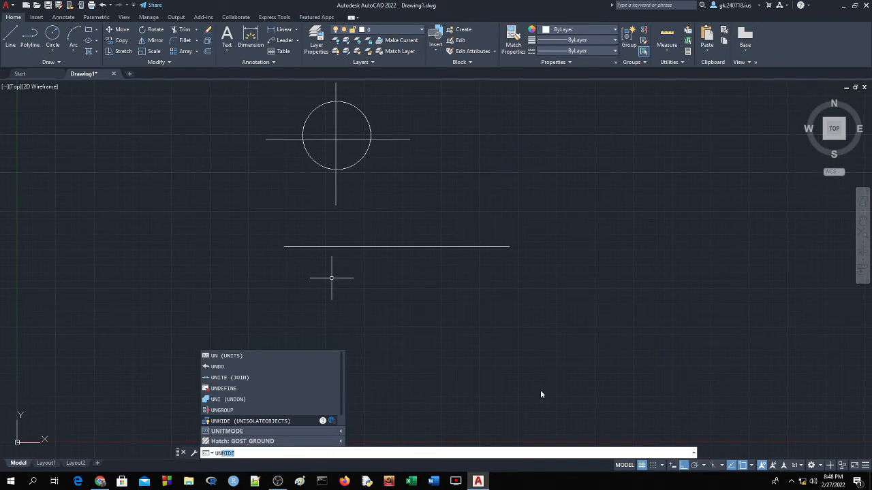
pyautogui.click(673, 469)
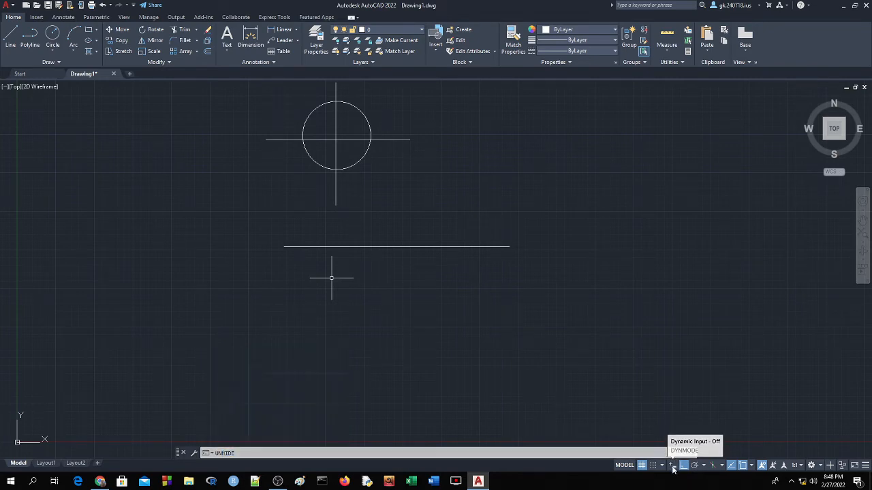
pyautogui.click(673, 468)
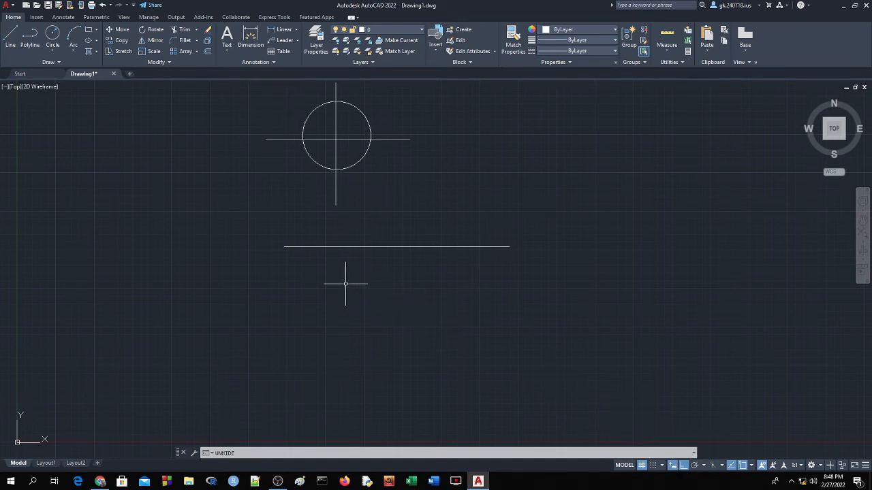
pyautogui.write('UN')
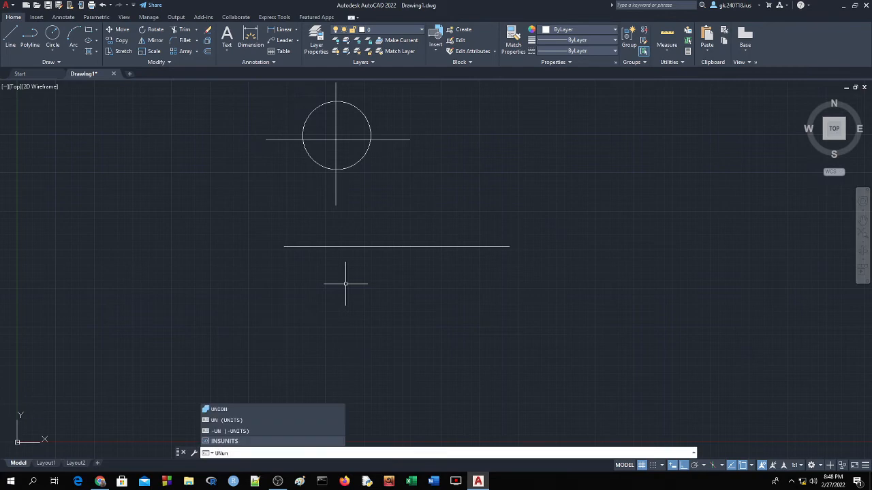
pyautogui.press('Escape')
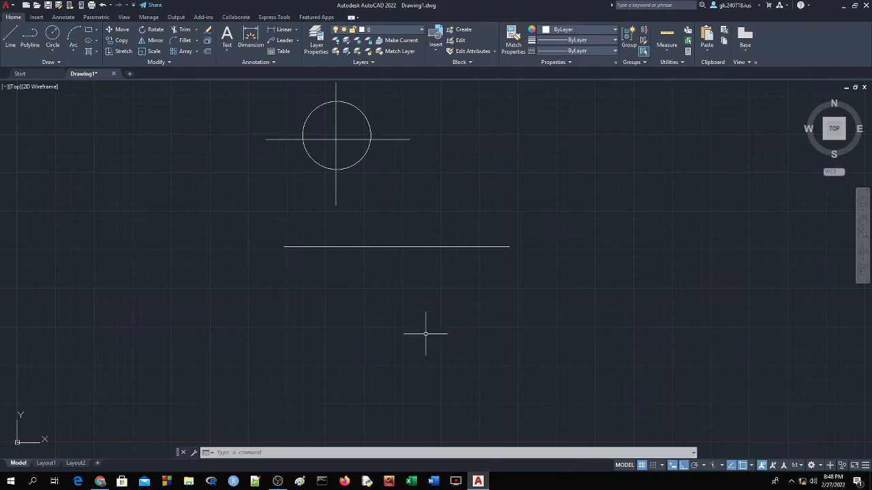
# Step: Open the Drawing Units settings with the UN command and choose Decimal as the length type
pyautogui.click(321, 307)
pyautogui.press('Return')
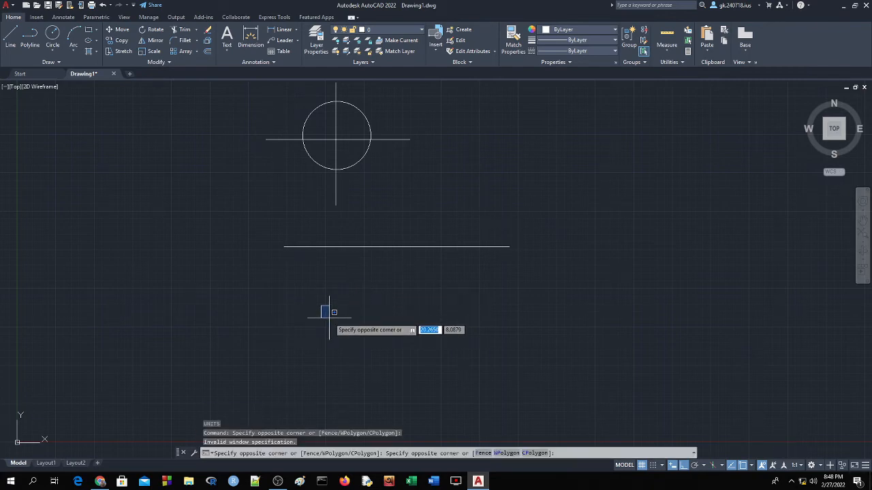
pyautogui.click(364, 273)
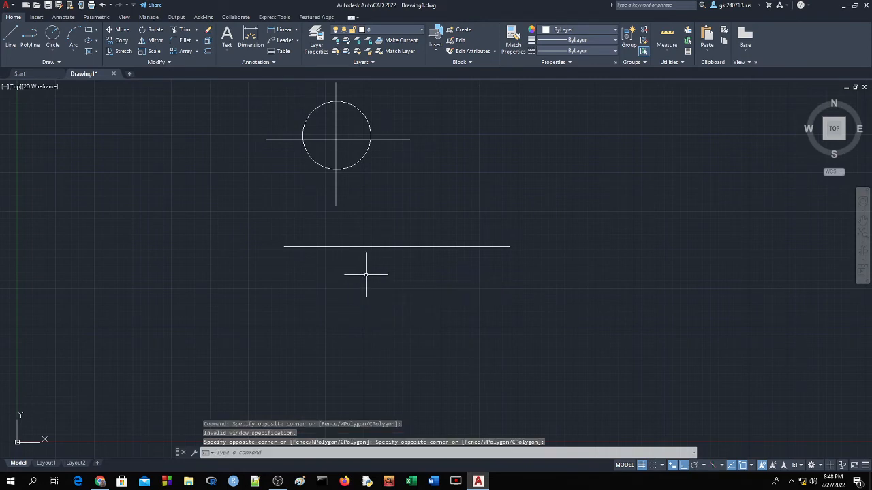
pyautogui.write('un')
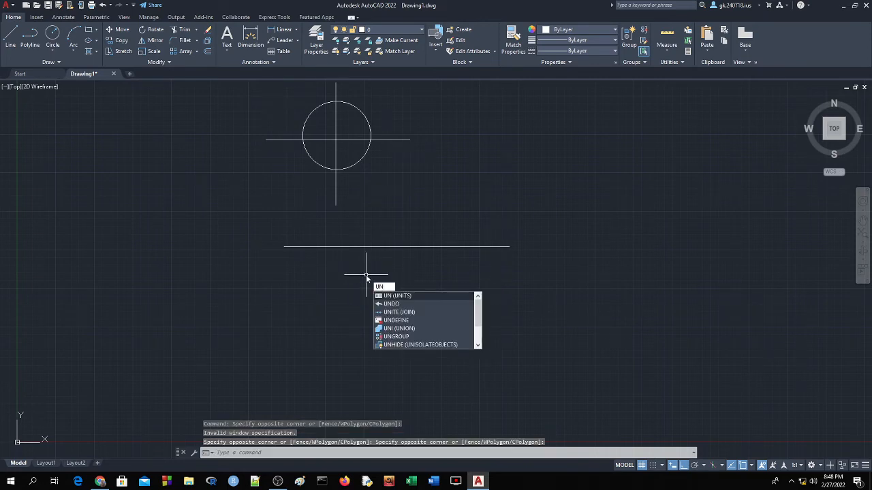
pyautogui.press('Return')
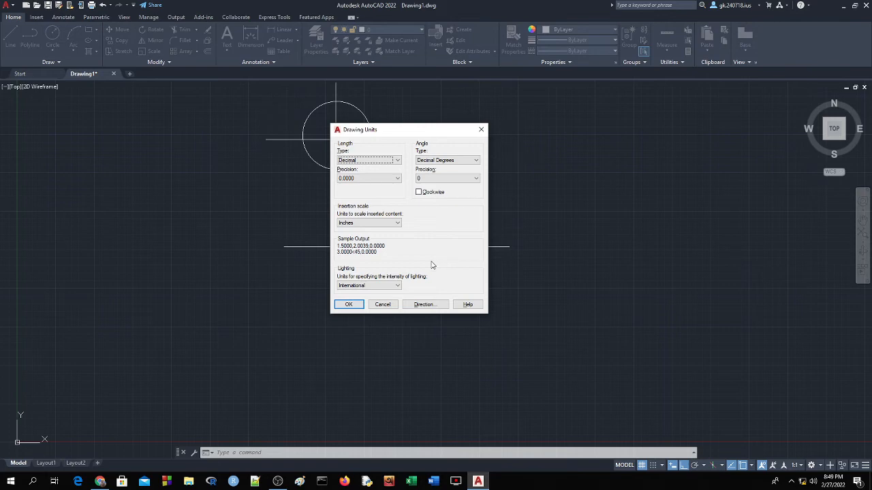
pyautogui.click(353, 162)
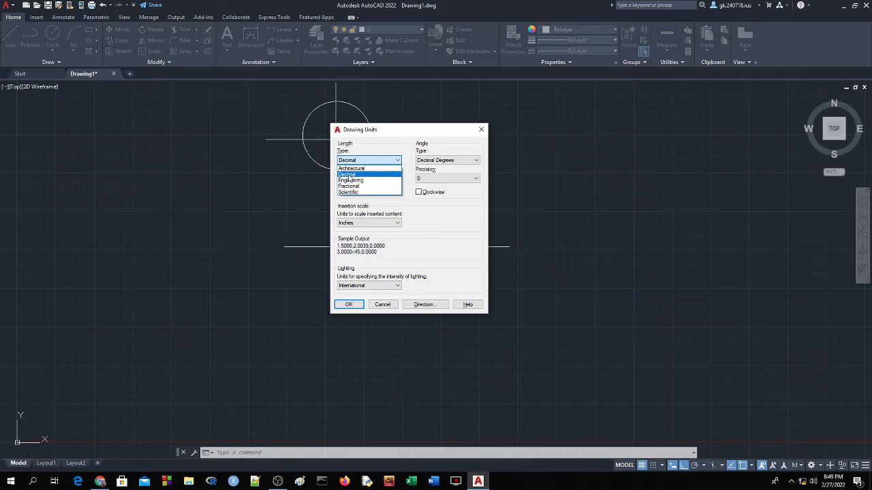
pyautogui.click(349, 174)
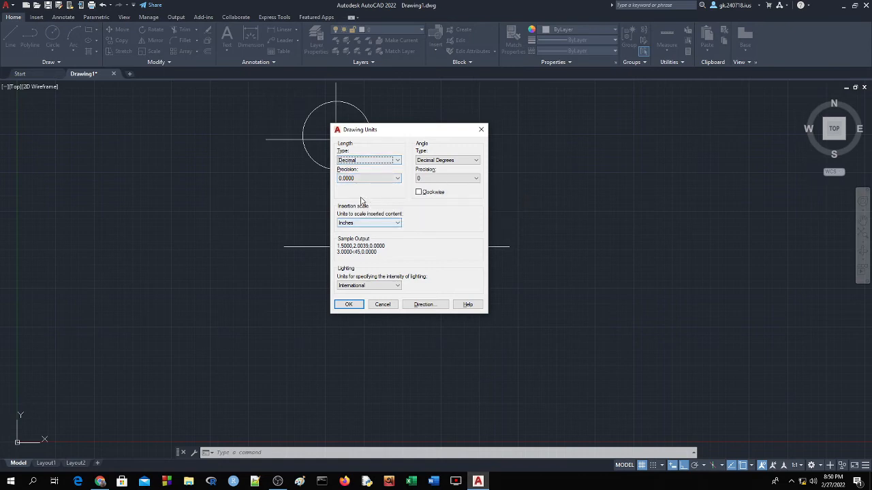
# Step: Try length precisions of 0.00 and 0, and settle on 0.00
pyautogui.click(359, 179)
pyautogui.click(361, 198)
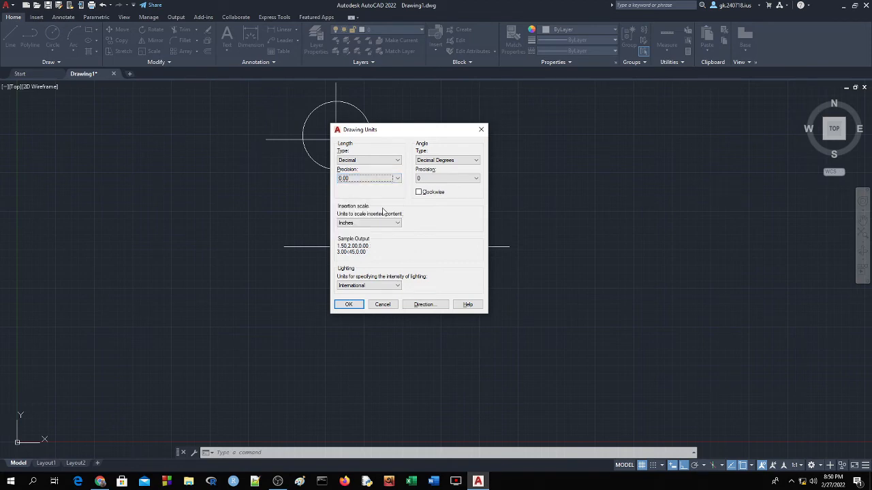
pyautogui.click(358, 179)
pyautogui.click(349, 186)
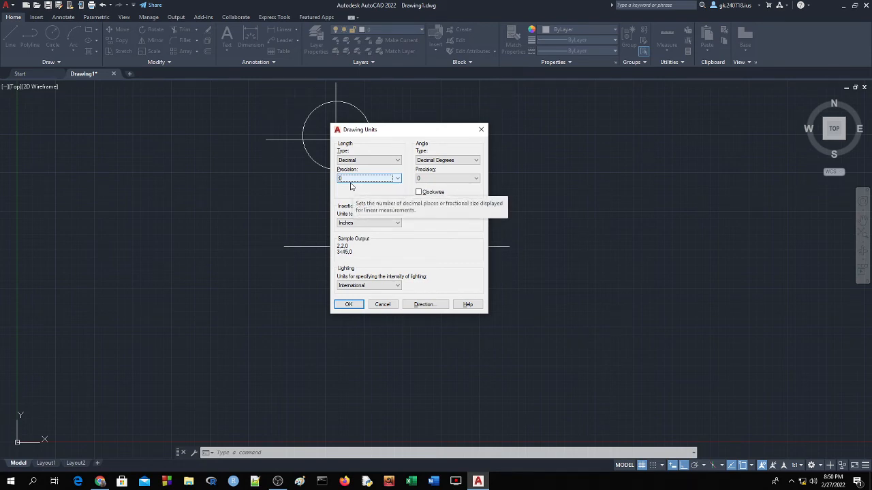
pyautogui.click(352, 180)
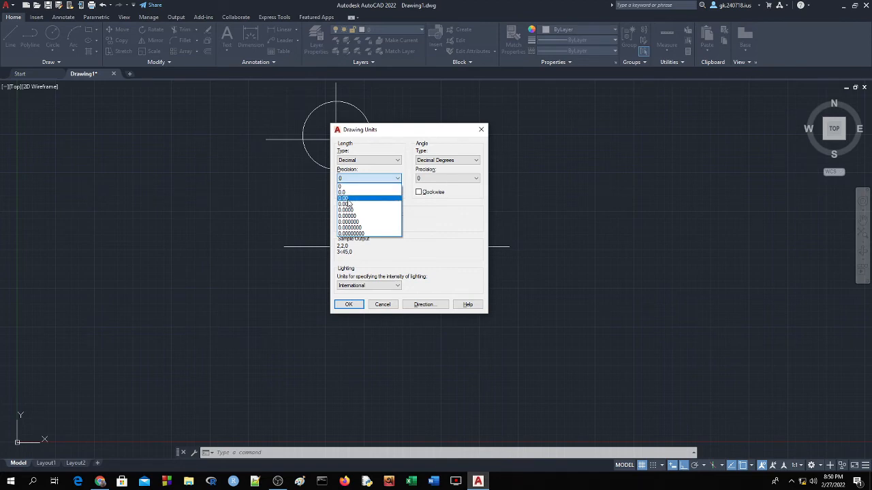
pyautogui.click(347, 199)
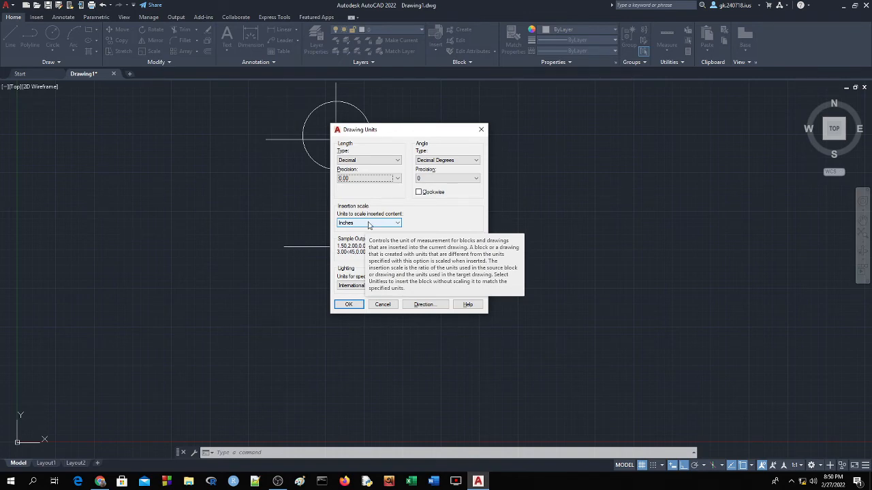
# Step: Set the insertion scale units to Millimeters, keep the angle type at Decimal Degrees, and accept the drawing units
pyautogui.click(368, 224)
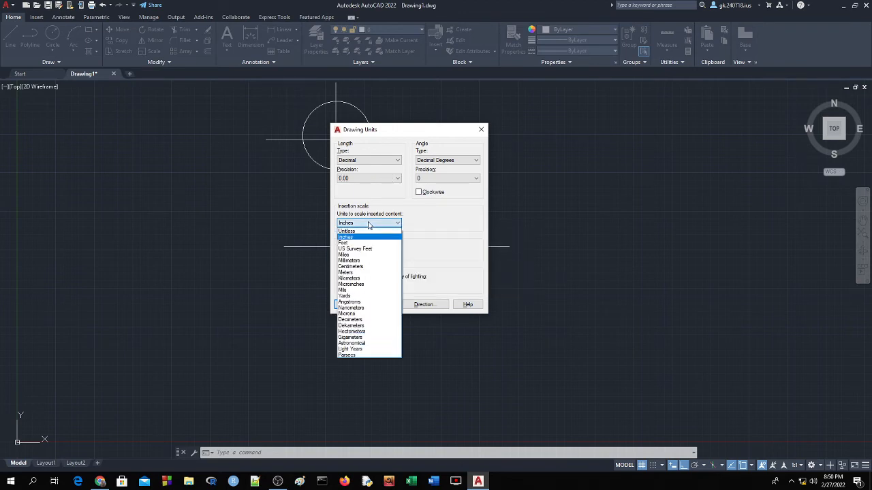
pyautogui.click(354, 260)
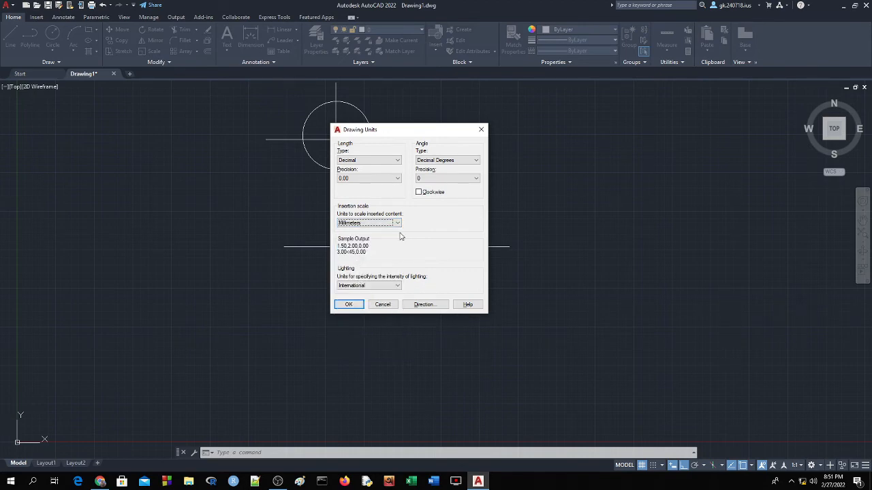
pyautogui.click(436, 161)
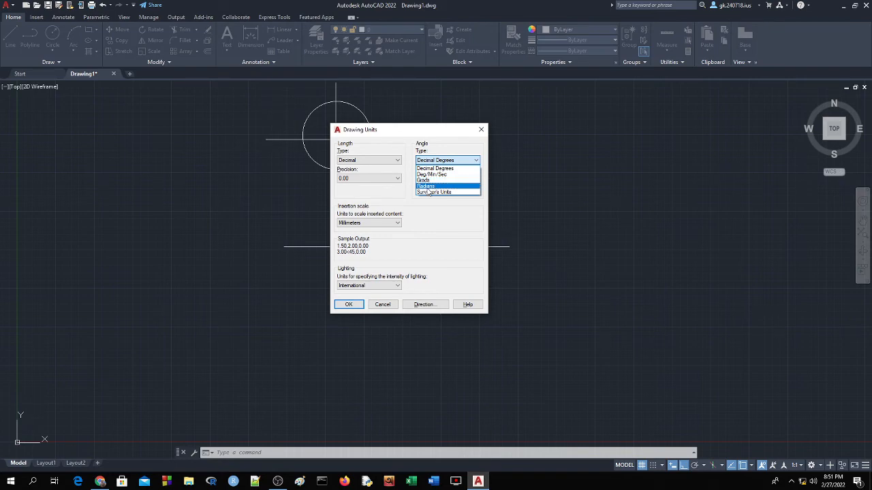
pyautogui.click(431, 204)
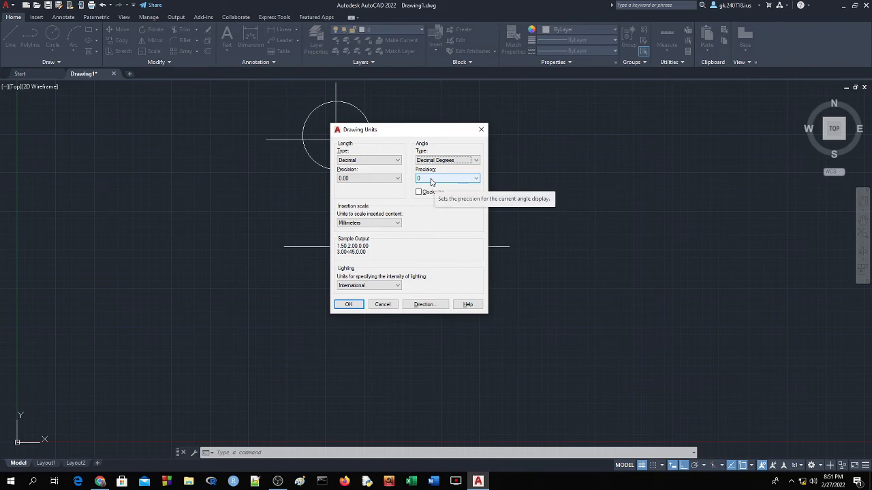
pyautogui.click(349, 305)
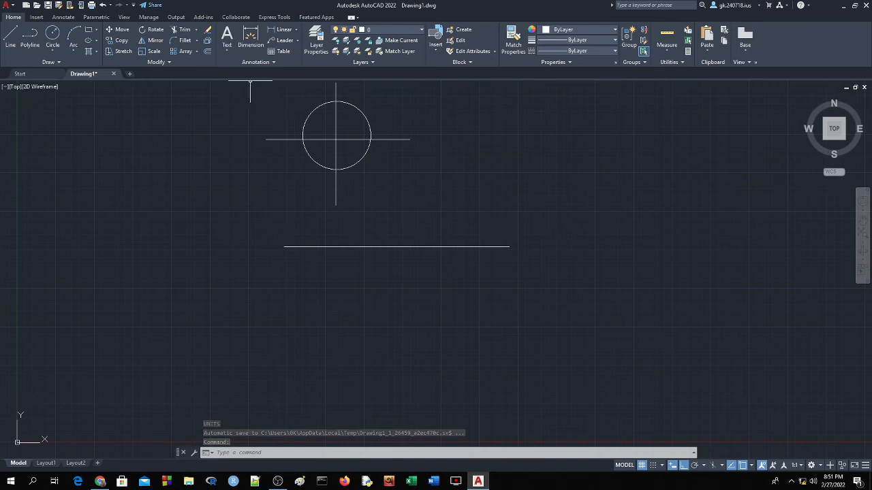
# Step: Erase the circle and all the lines from the drawing
pyautogui.moveTo(250, 82)
pyautogui.mouseDown()
pyautogui.moveTo(266, 82)
pyautogui.moveTo(529, 280)
pyautogui.moveTo(209, 307)
pyautogui.moveTo(212, 295)
pyautogui.mouseUp()
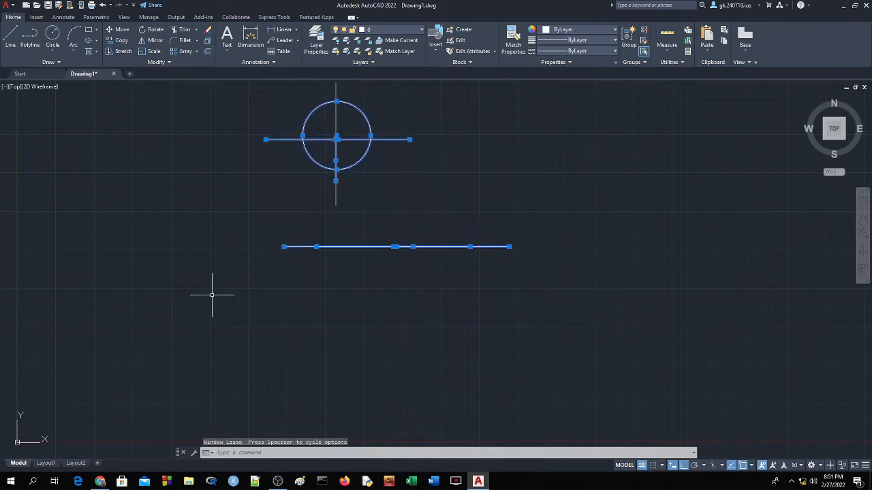
pyautogui.press('Delete')
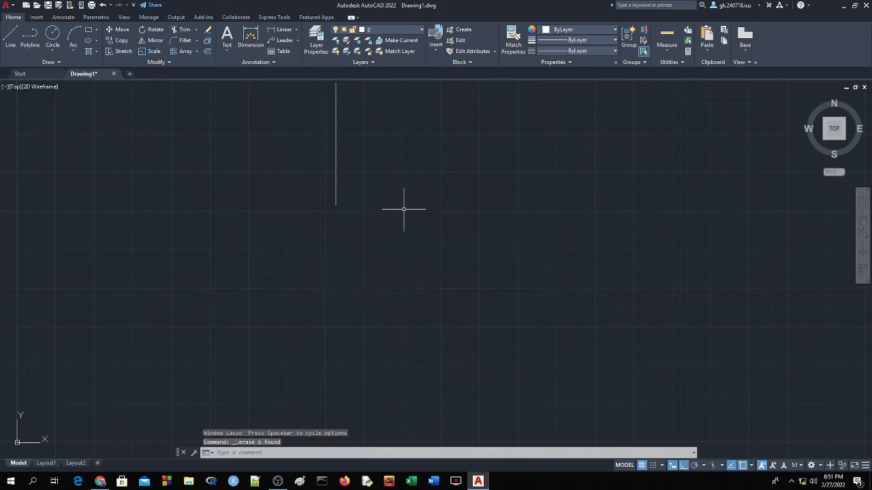
pyautogui.click(376, 176)
pyautogui.click(315, 219)
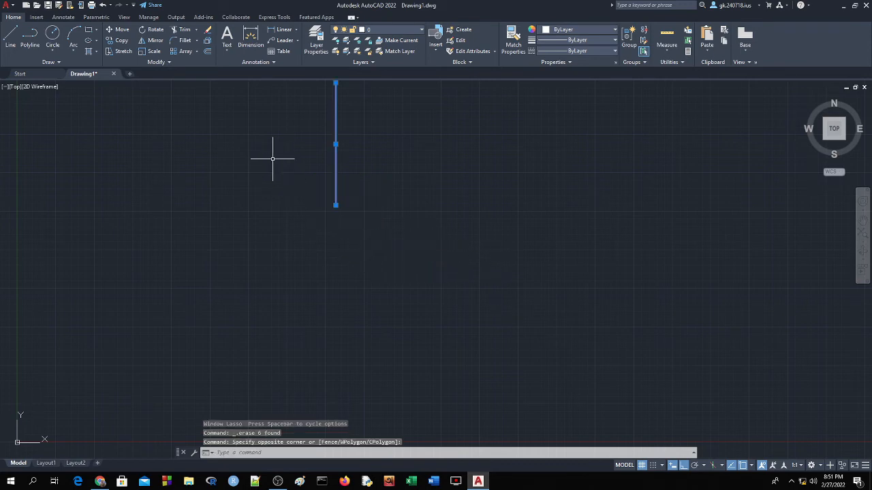
pyautogui.press('Delete')
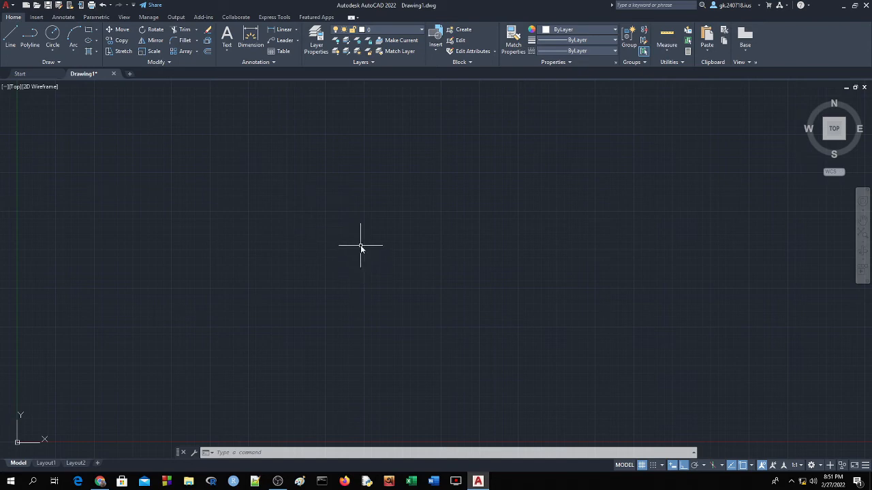
# Step: Start the LIMITS command, return to AutoCAD from the practice-1.jpg image, and set the lower left corner of the limits to 0,0
pyautogui.write('LIM')
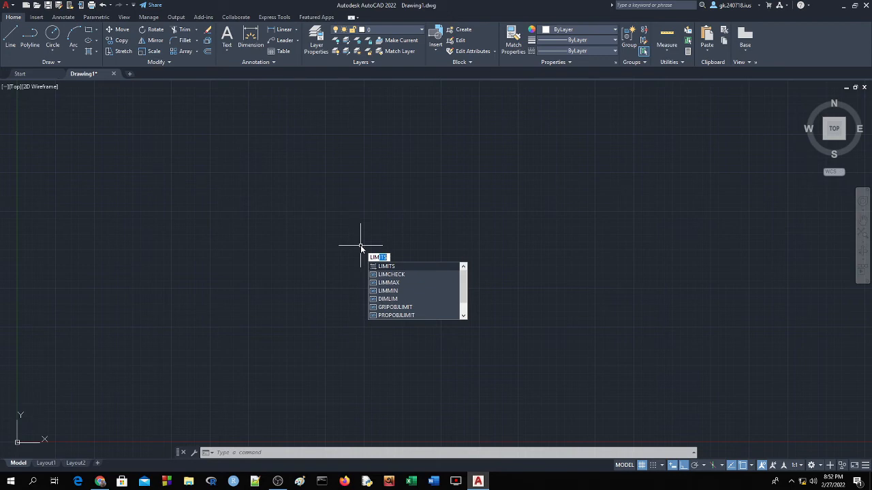
pyautogui.press('Return')
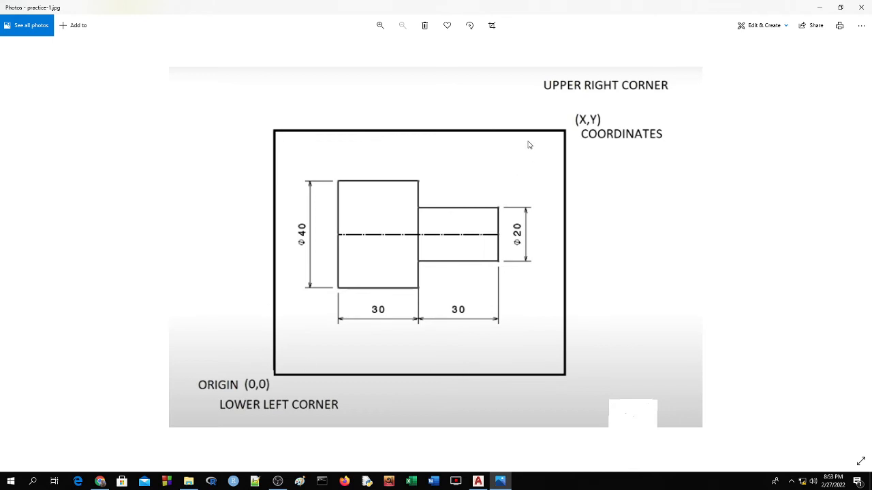
pyautogui.click(478, 482)
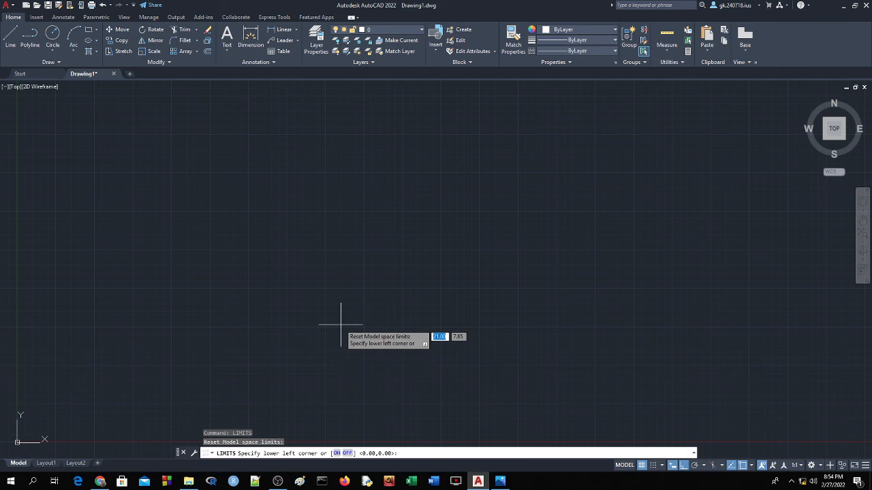
pyautogui.write('0')
pyautogui.press('Tab')
pyautogui.write('0')
pyautogui.press('Tab')
pyautogui.press('Tab')
pyautogui.press('BackSpace')
pyautogui.write('0')
pyautogui.press('Tab')
pyautogui.write('0')
pyautogui.press('Tab')
pyautogui.write('0')
pyautogui.press('Return')
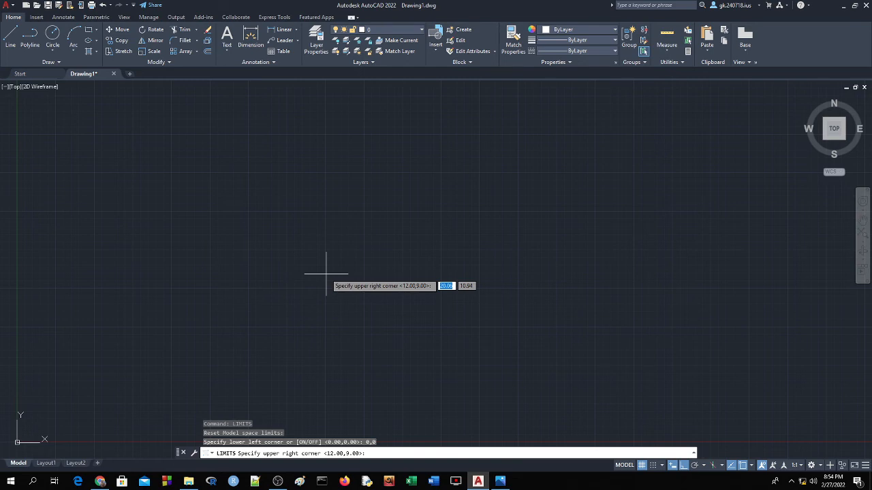
# Step: Set the upper right corner of the model space limits to 100,100
pyautogui.write('100')
pyautogui.press('Tab')
pyautogui.write('100')
pyautogui.press('Return')
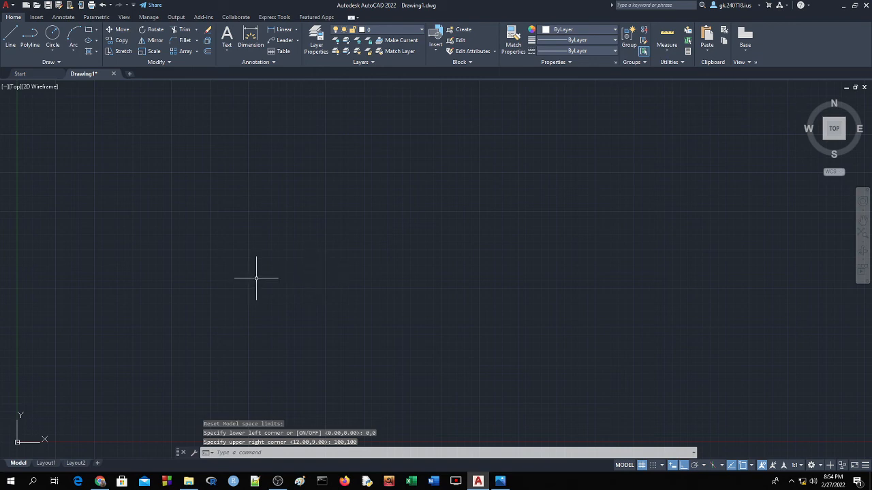
# Step: Draw a single vertical line upward from the lower edge of the view, undoing the two trial segments made from its start point
pyautogui.click(10, 37)
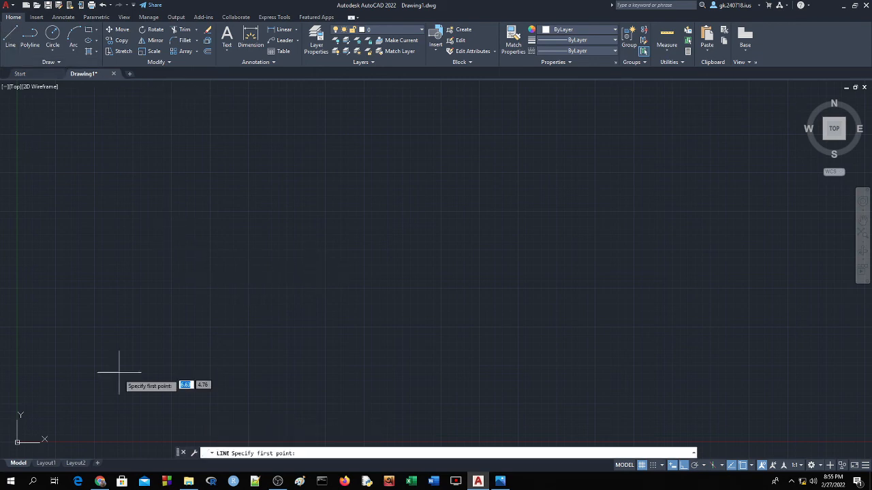
pyautogui.click(150, 450)
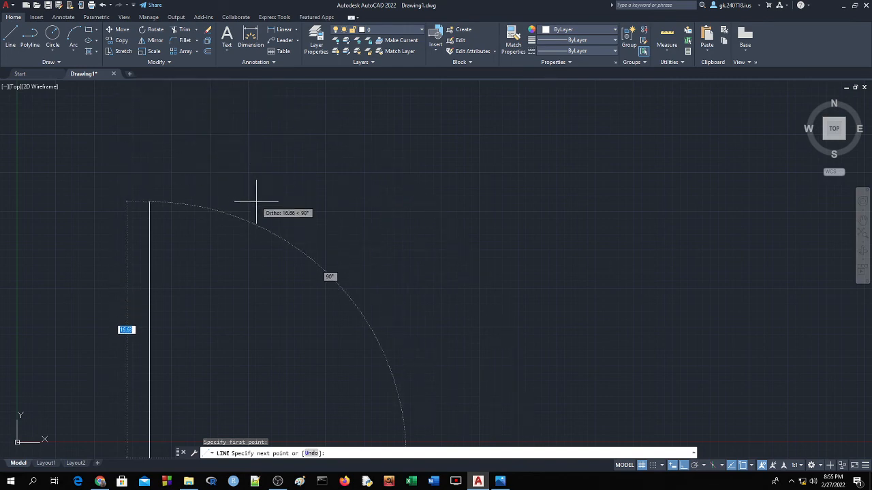
pyautogui.click(150, 83)
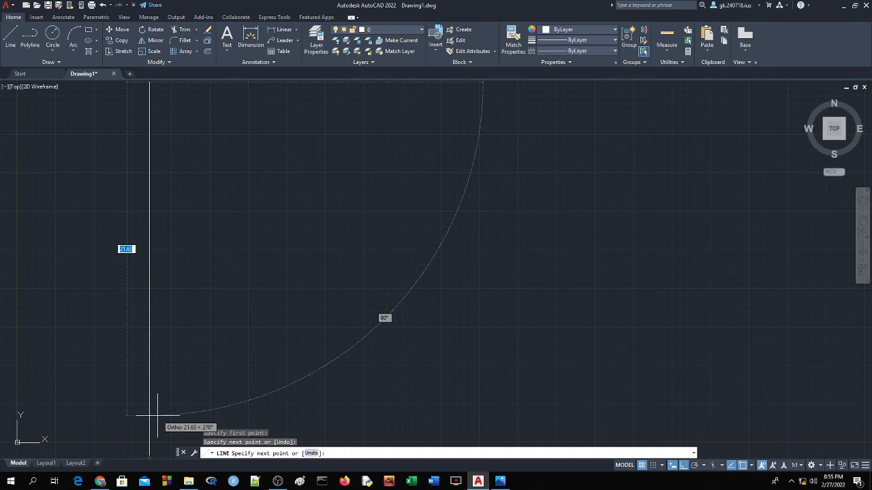
pyautogui.click(264, 366)
pyautogui.hotkey('ctrl', 'z')
pyautogui.hotkey('ctrl', 'z')
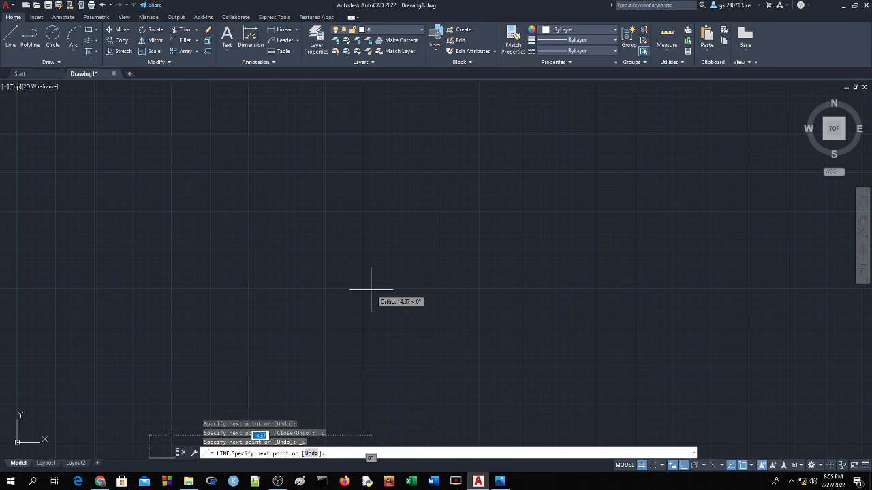
pyautogui.write('4')
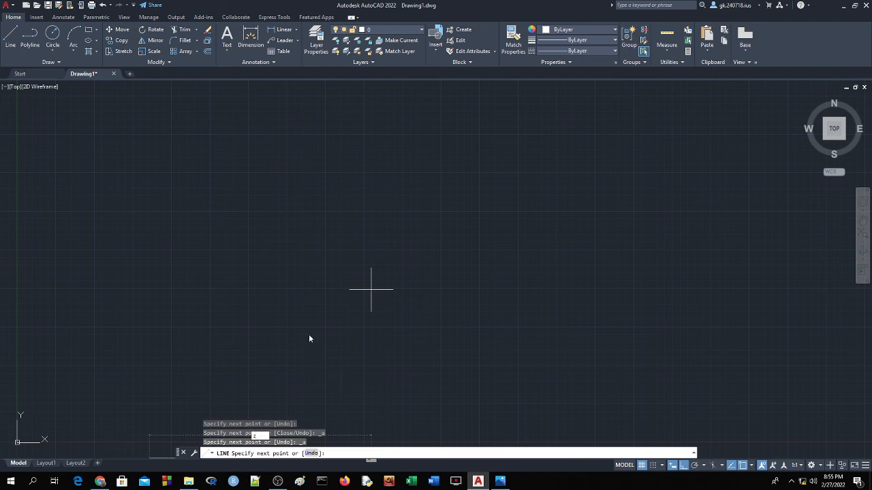
pyautogui.click(314, 291)
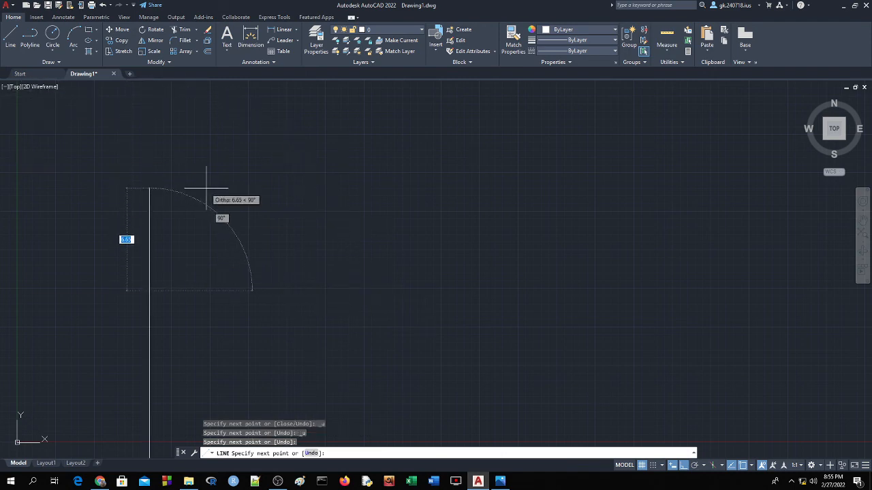
pyautogui.press('Return')
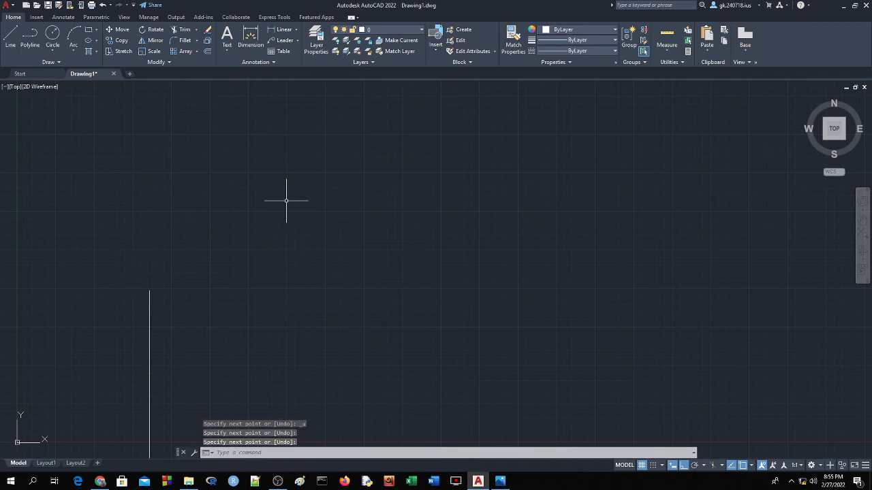
# Step: Zoom the view with the All option of the ZOOM command
pyautogui.write('z')
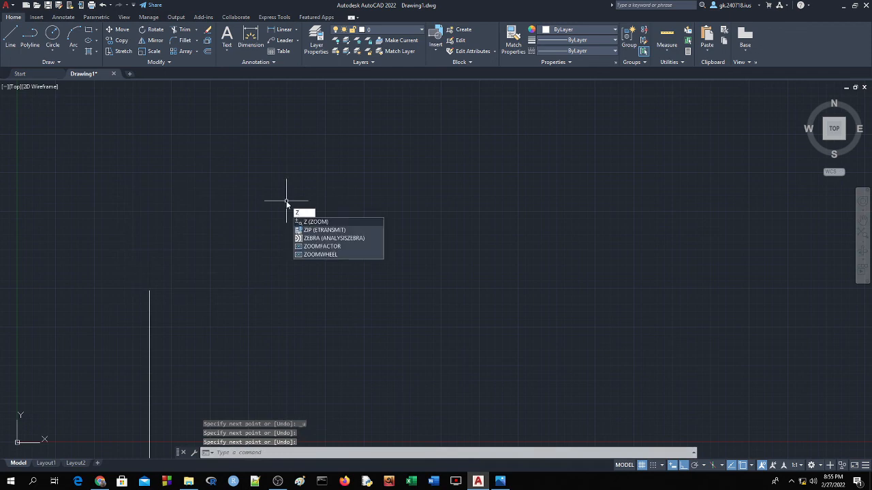
pyautogui.press('Return')
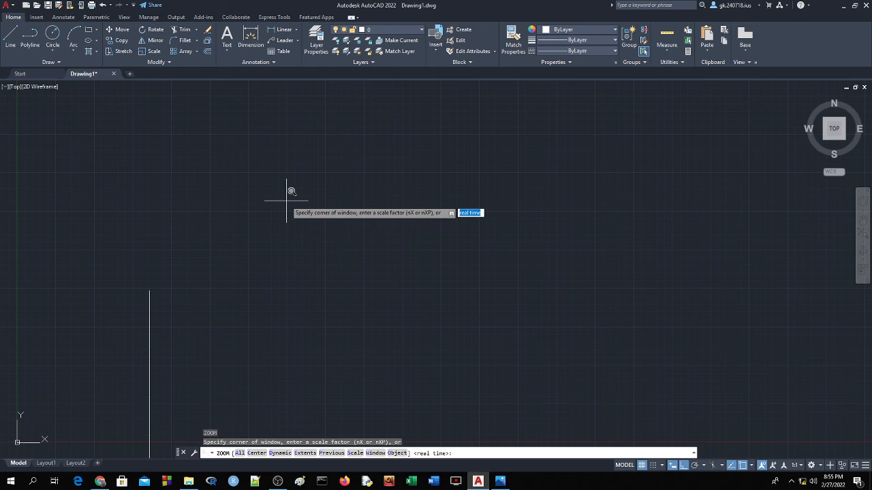
pyautogui.write('aa')
pyautogui.press('Return')
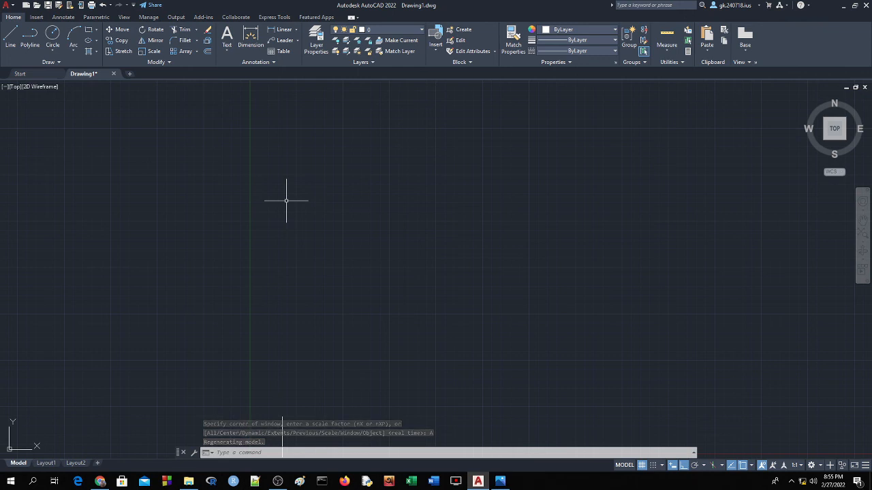
# Step: Draw a horizontal line that crosses the vertical line near its lower end
pyautogui.click(11, 38)
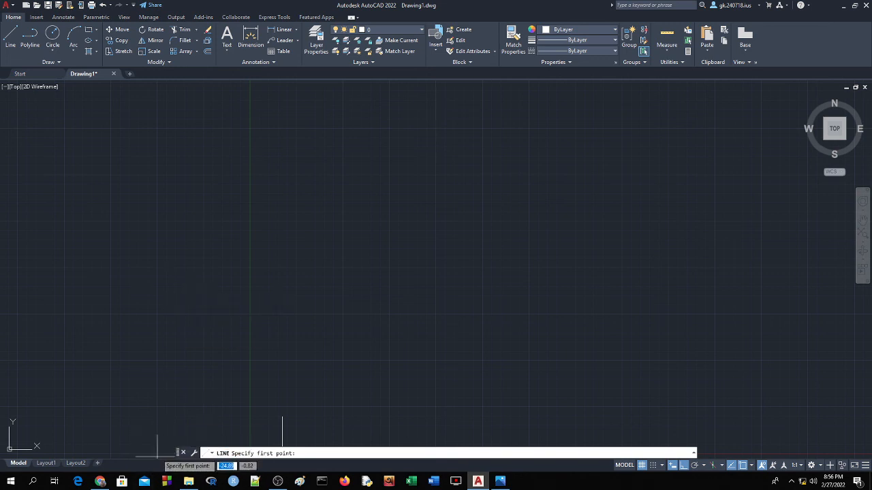
pyautogui.click(158, 452)
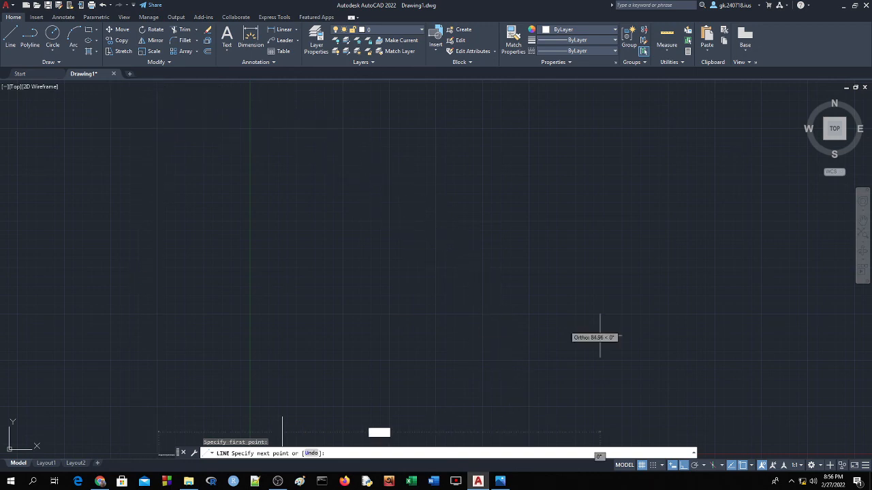
pyautogui.click(413, 280)
pyautogui.press('Return')
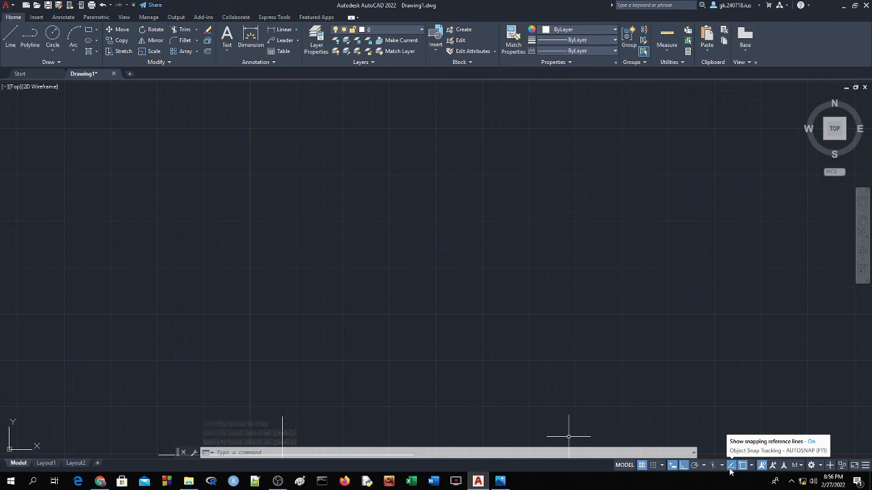
# Step: Turn the drawing grid off and back on
pyautogui.click(641, 465)
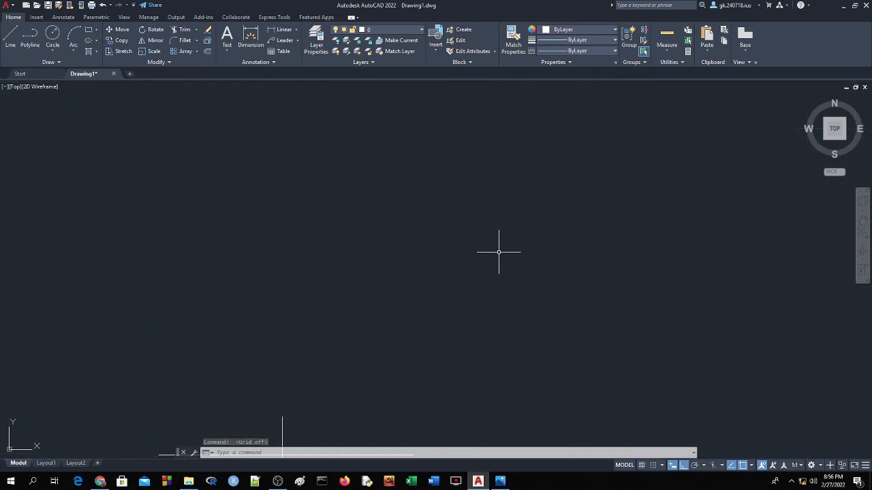
pyautogui.click(641, 466)
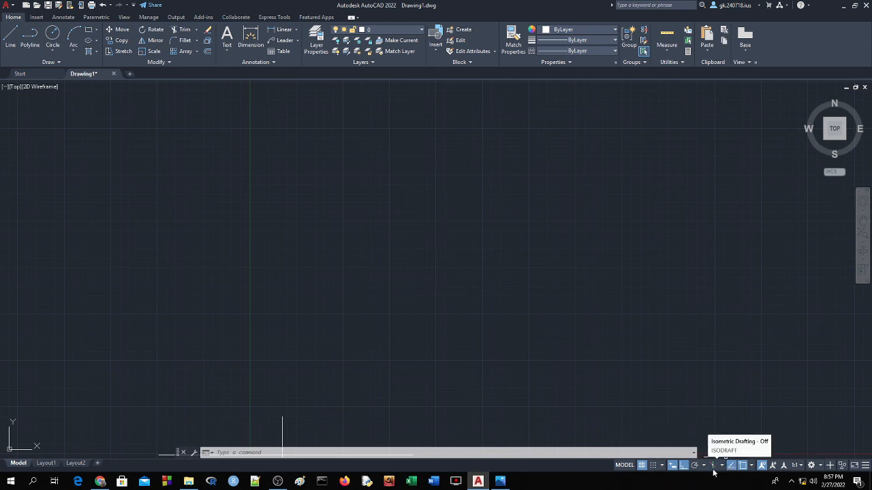
# Step: Remove Dynamic Input, Snap Mode and Ortho Mode from the status bar customization, and add all three back
pyautogui.click(865, 467)
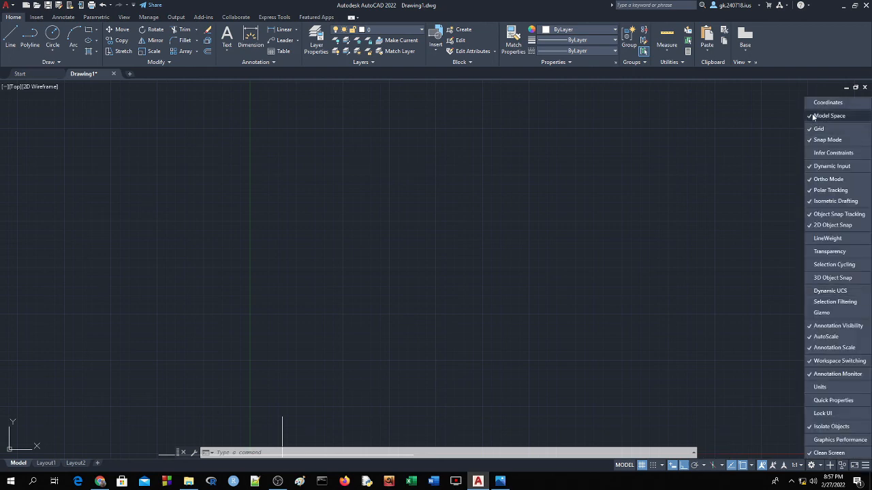
pyautogui.click(826, 166)
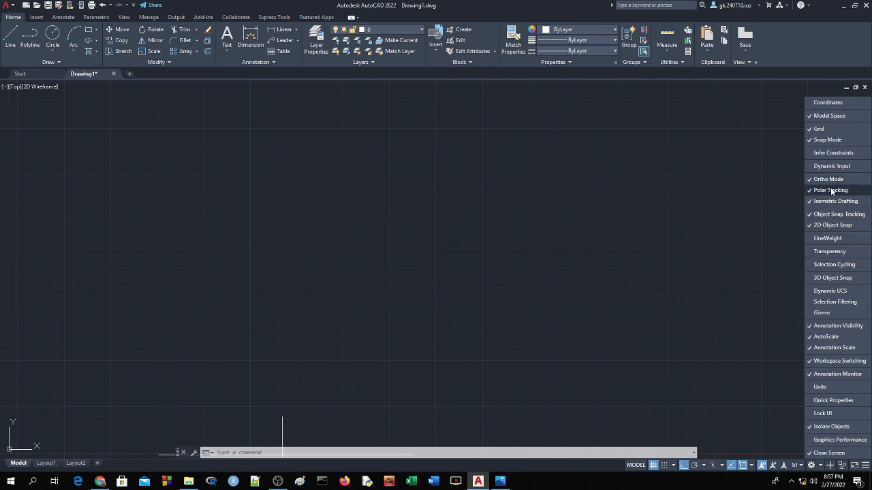
pyautogui.click(824, 139)
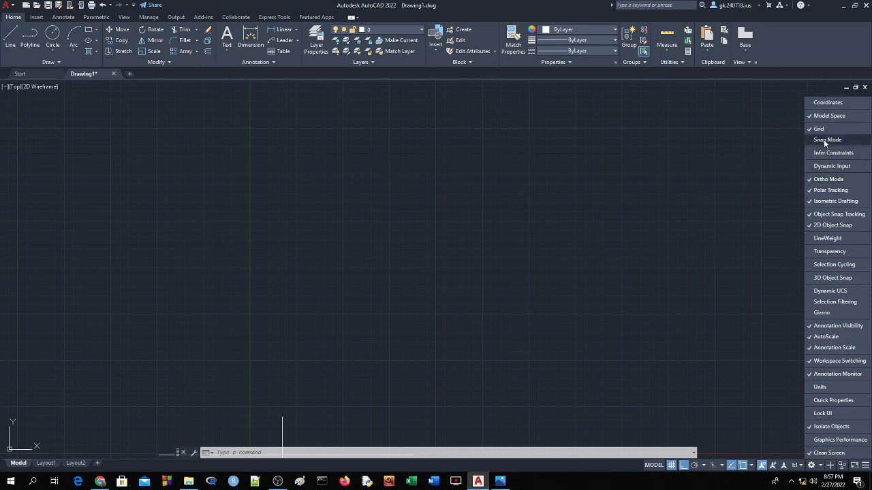
pyautogui.click(821, 180)
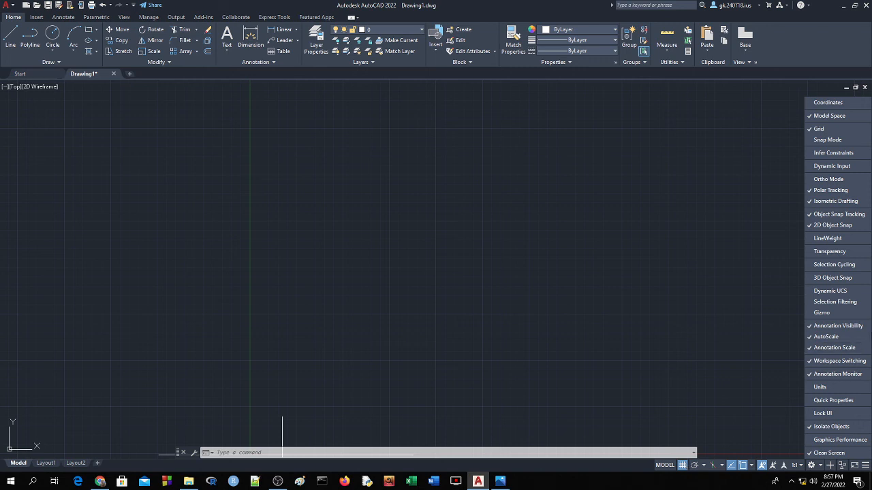
pyautogui.click(825, 140)
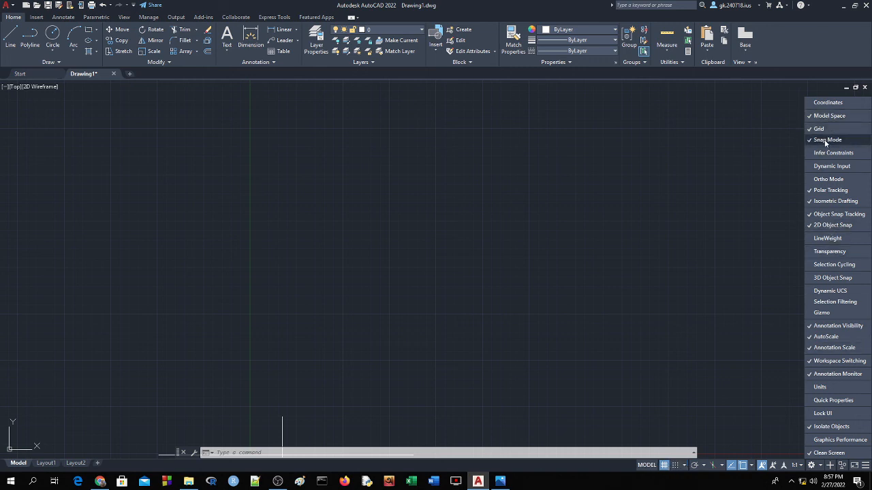
pyautogui.click(828, 168)
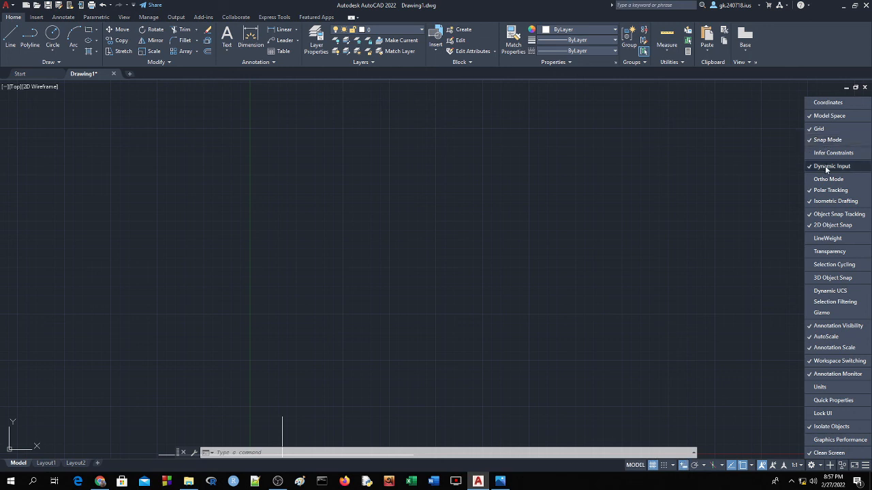
pyautogui.click(826, 180)
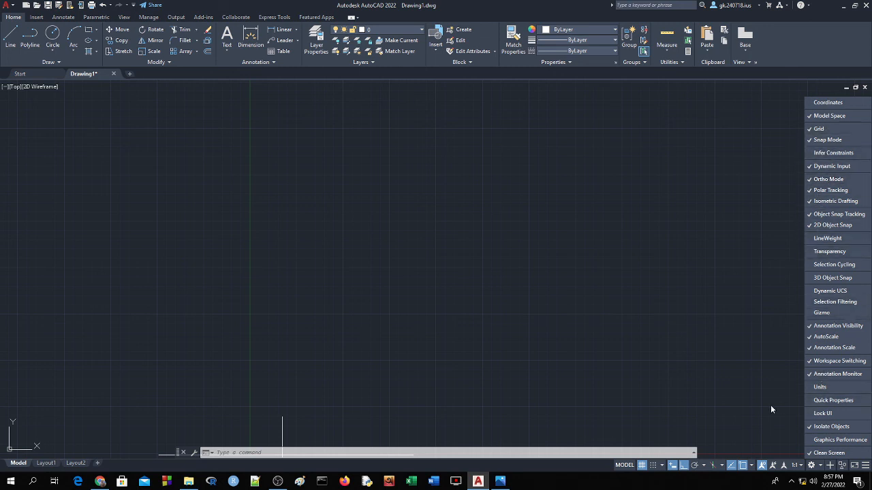
pyautogui.click(744, 409)
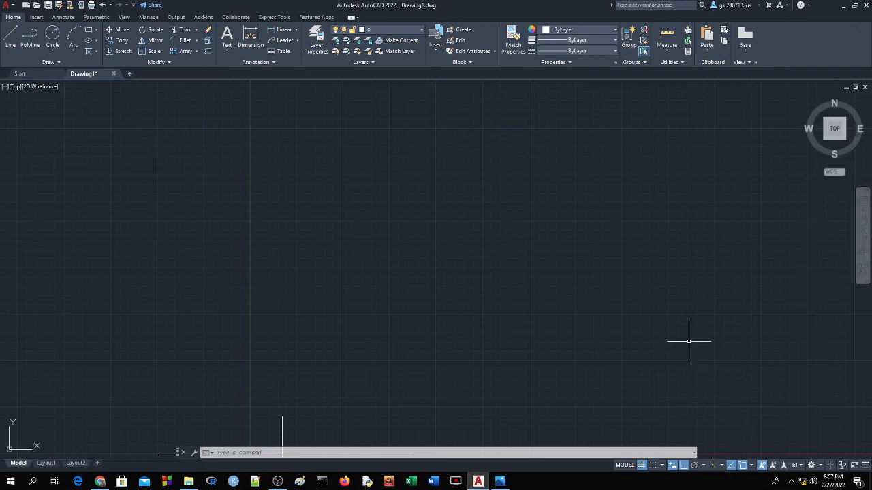